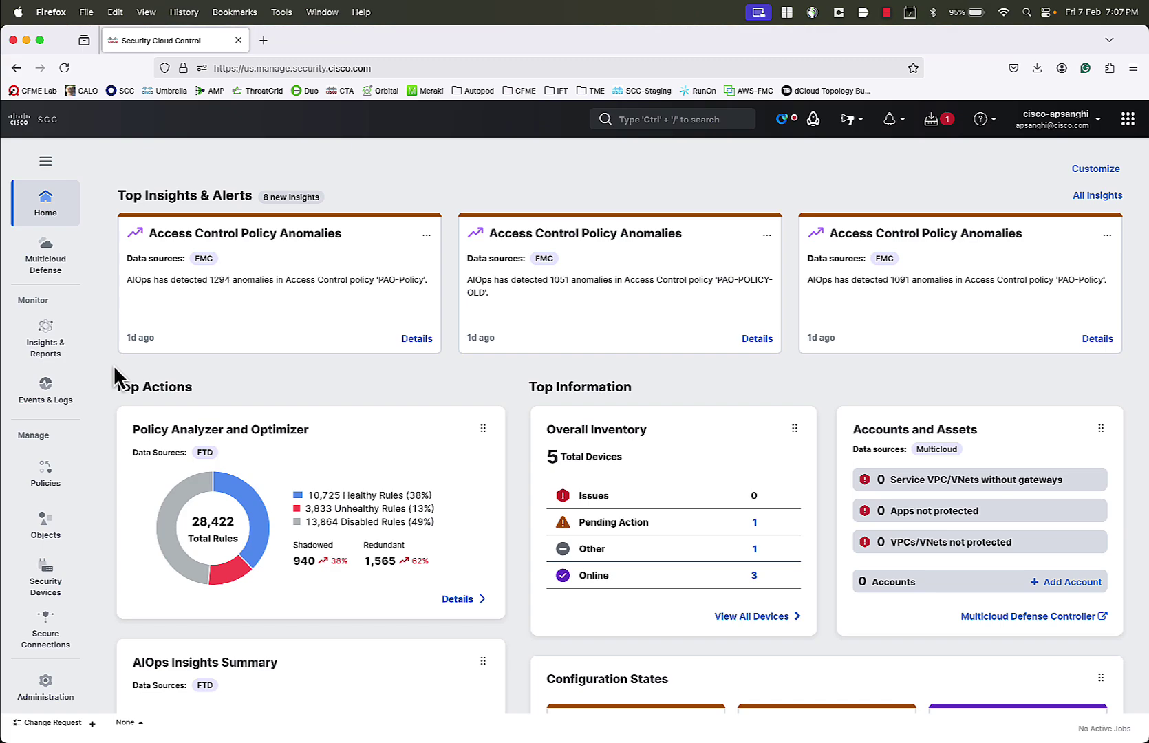
Step: Go to Policy Analyzer and Optimizer under Insights & Reports and expand the Data Source list
left_click(60, 352)
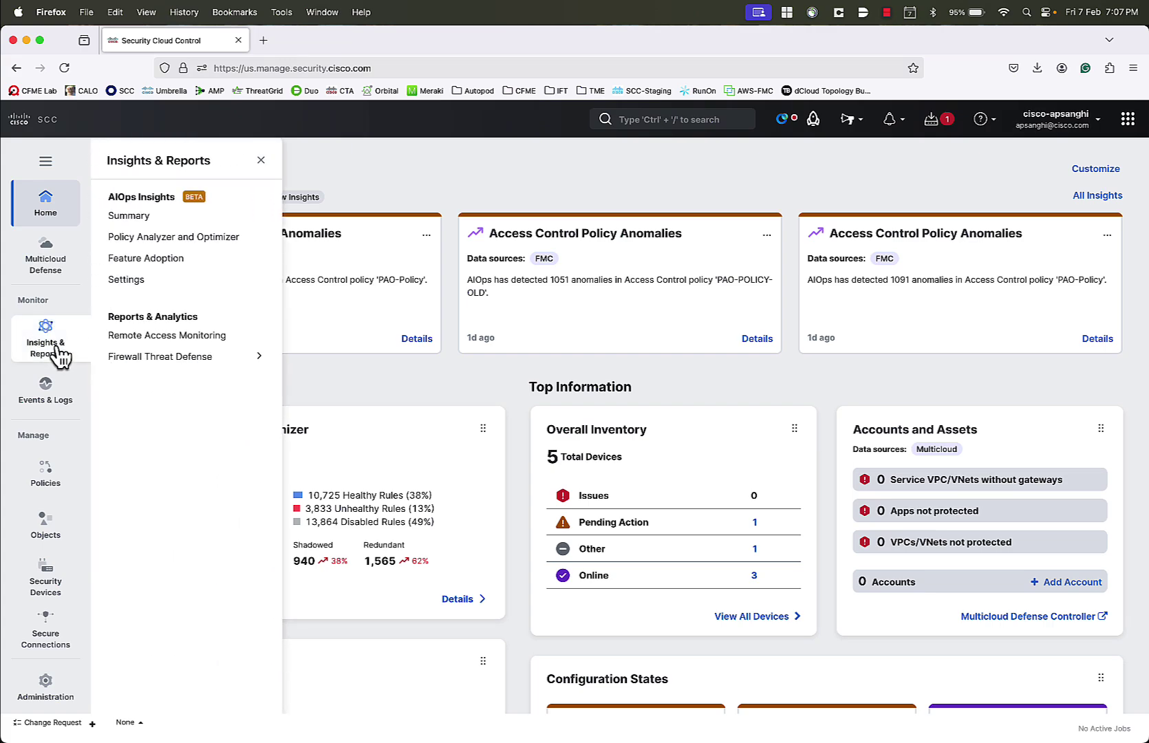
left_click(193, 239)
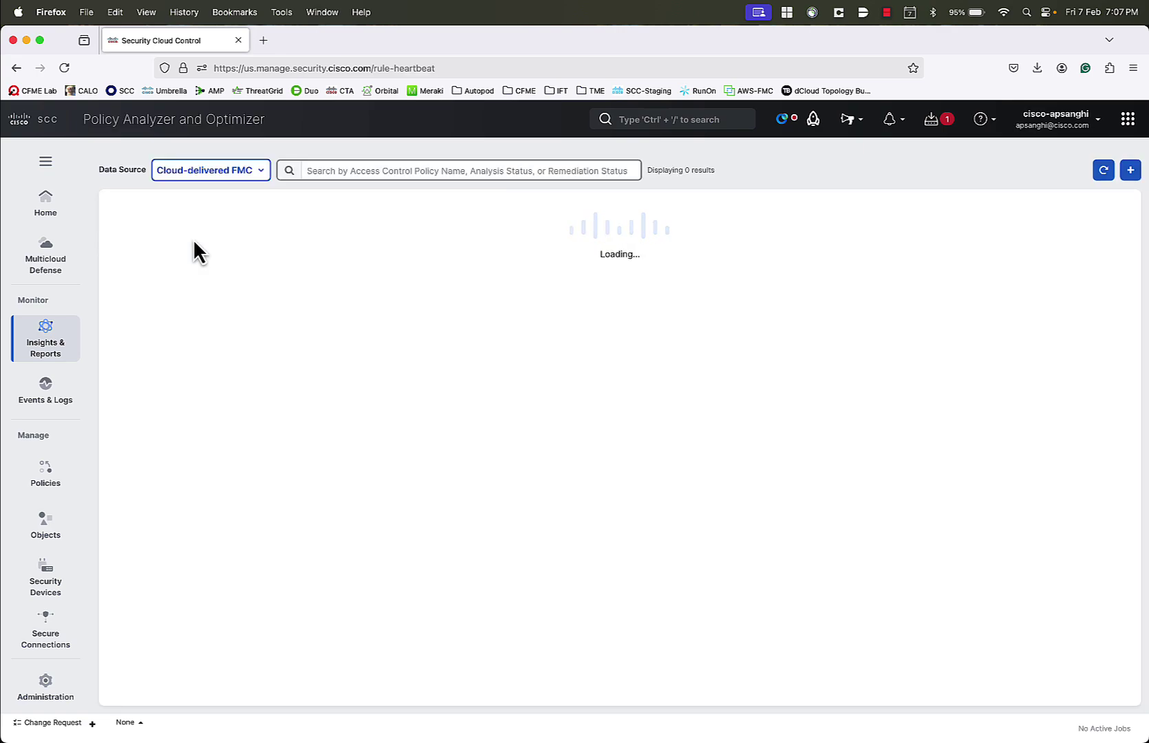
left_click(261, 160)
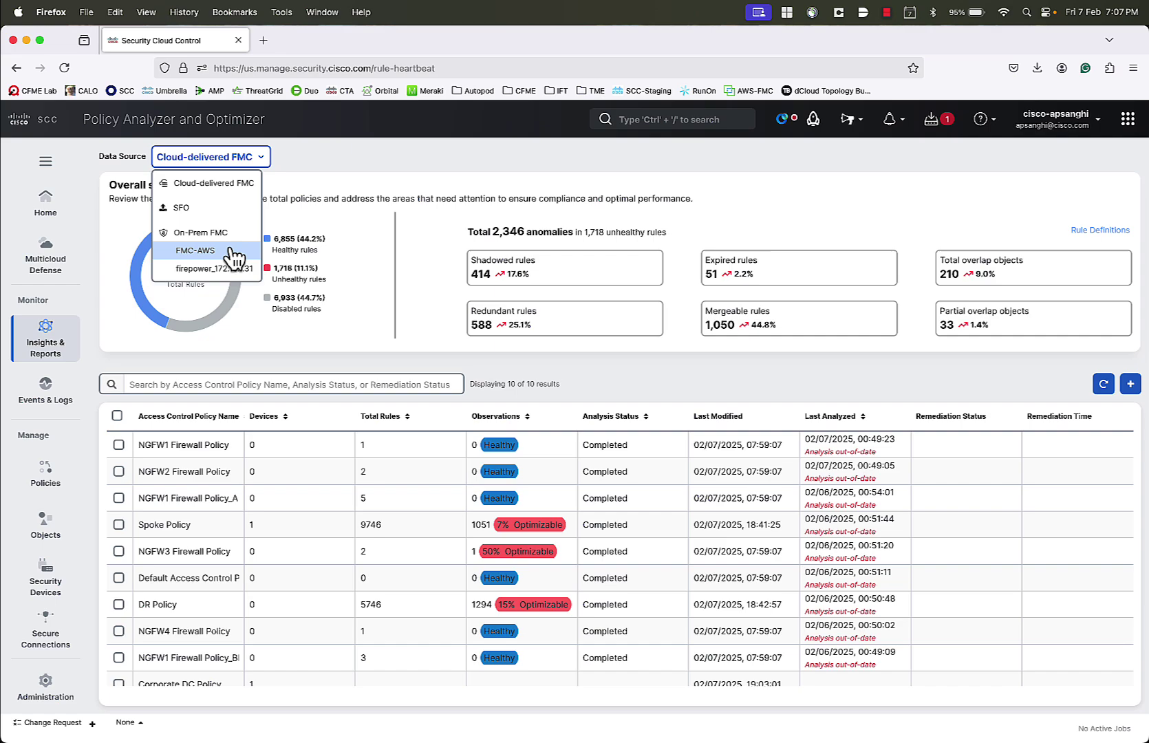
Step: Keep Cloud-delivered FMC as data source and start a new analysis of Corporate DC Policy
left_click(231, 184)
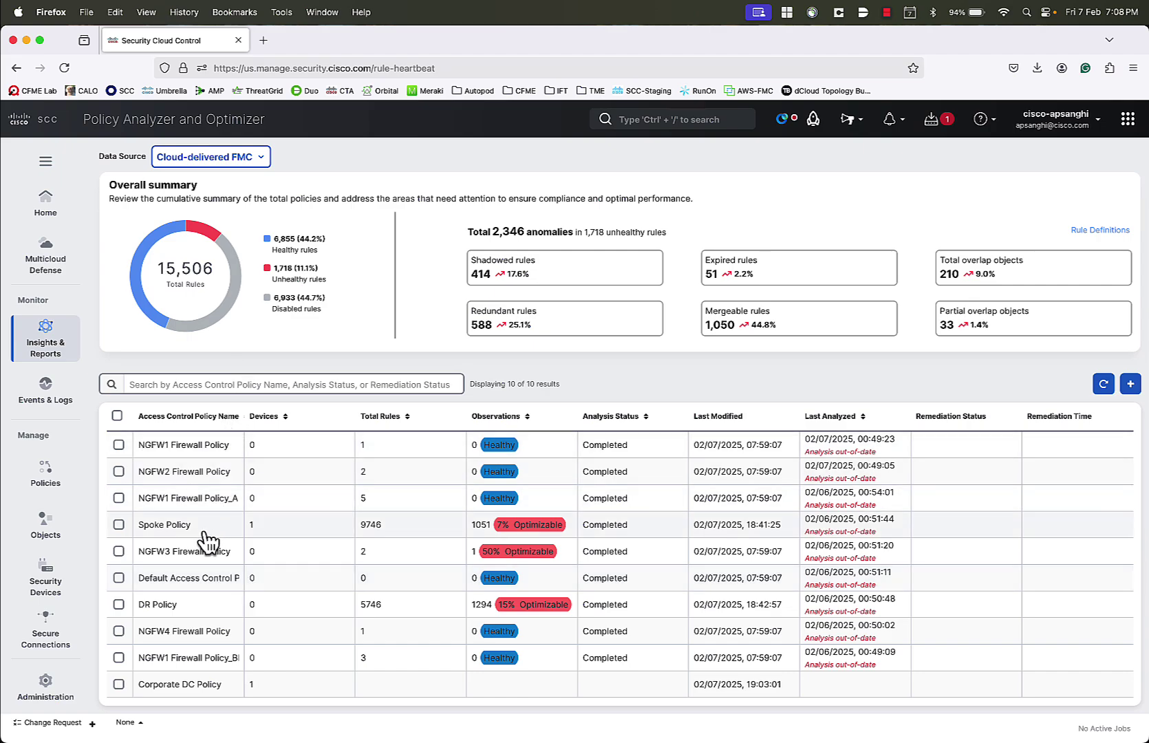
left_click(119, 684)
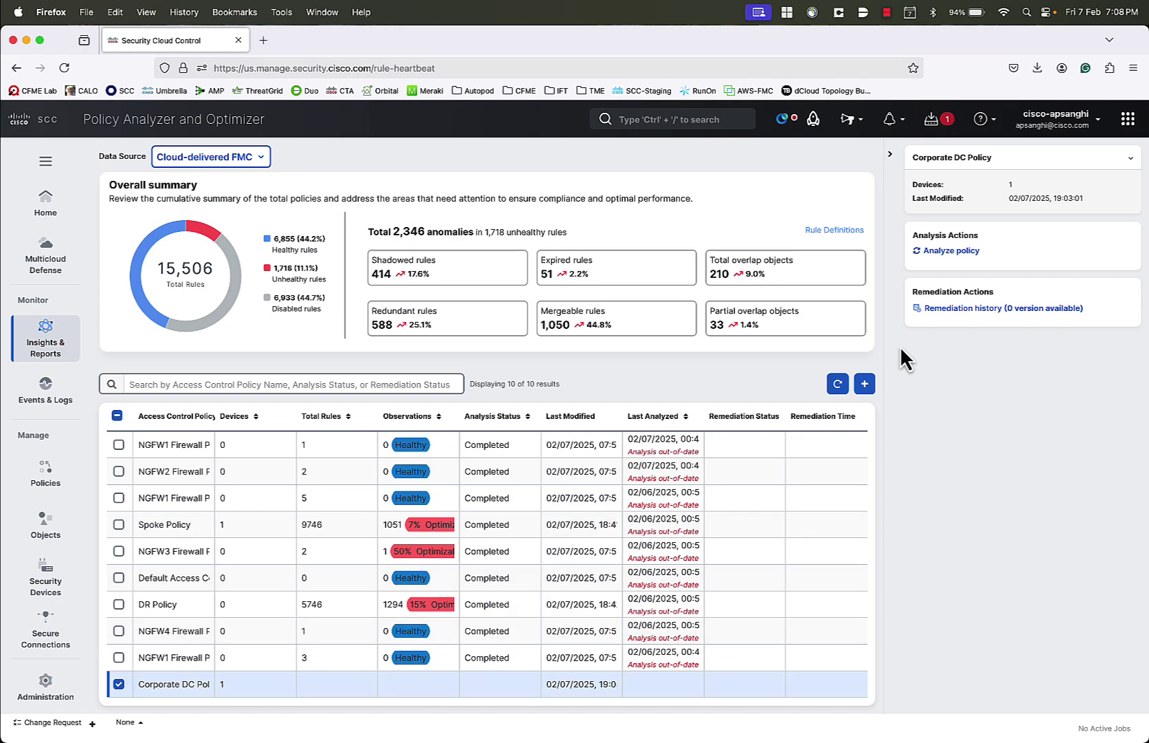
left_click(959, 252)
Step: Refresh the policy list until Corporate DC Policy shows Completed with 1294 observations, 15% optimizable
left_click(838, 385)
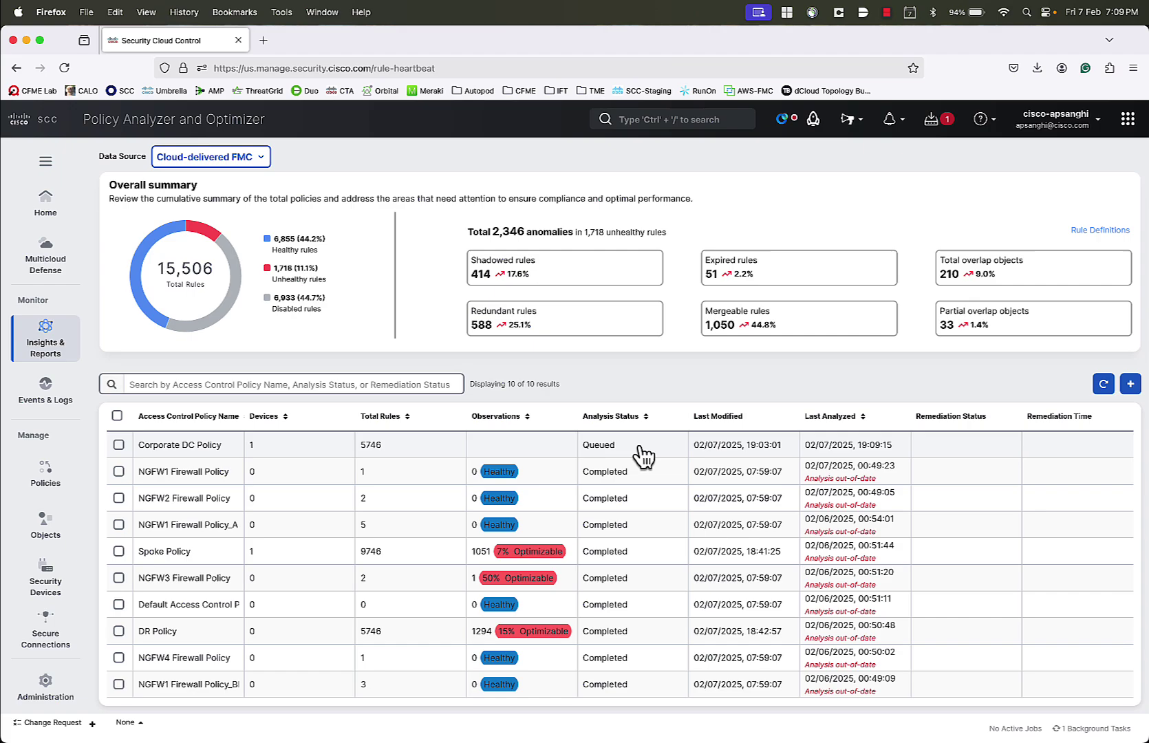
left_click(1101, 389)
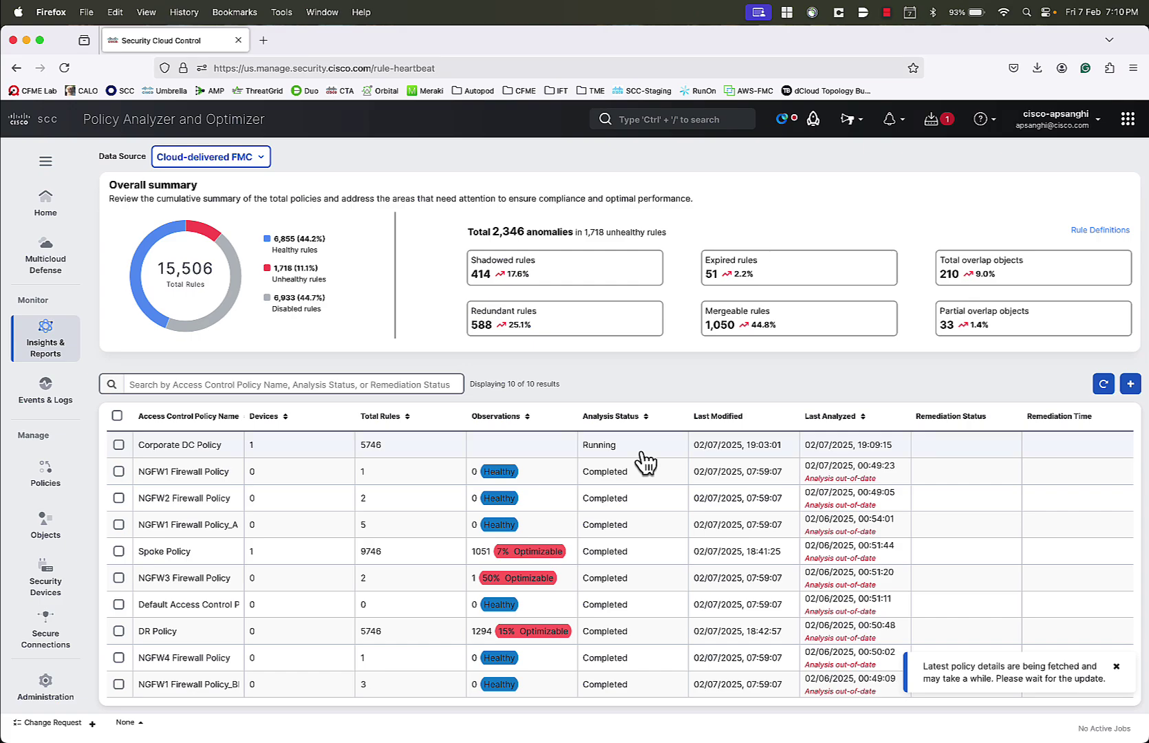
left_click(1102, 384)
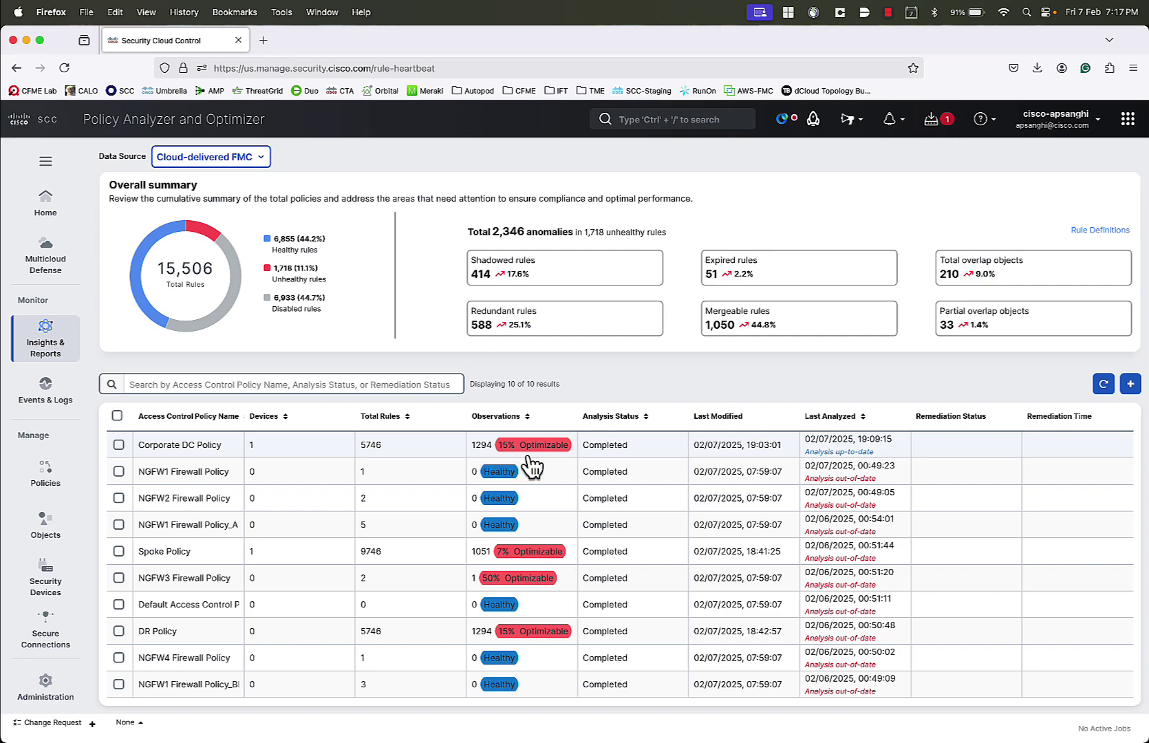
Step: Select Corporate DC Policy and view its analysis details: 5,746 rules, 928 unhealthy
left_click(119, 444)
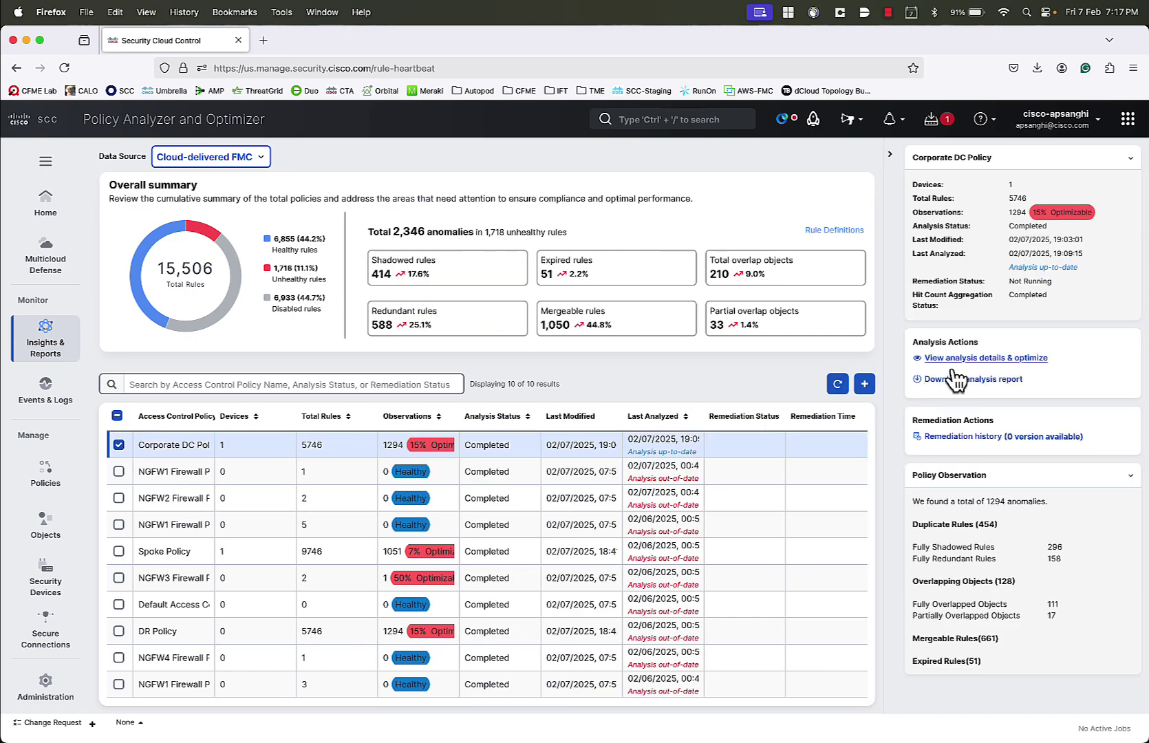
left_click(986, 358)
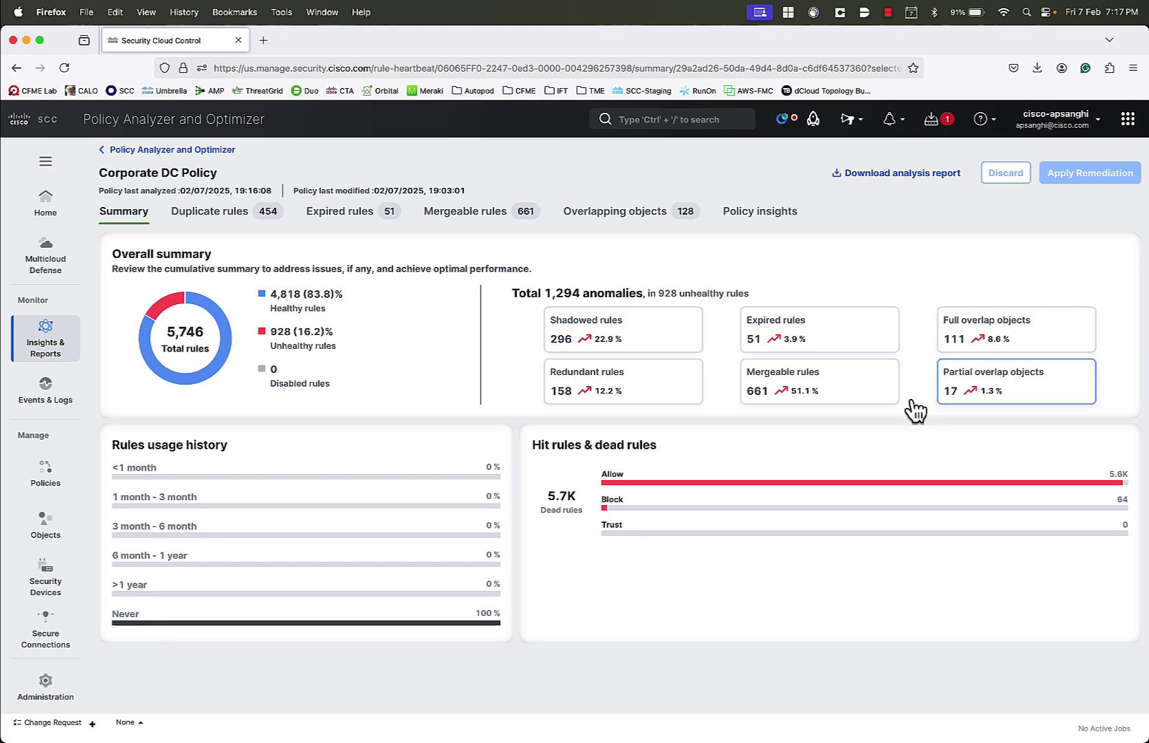
Step: Under Duplicate rules, review Fully Shadowed rules and mark all 296 for disabling
left_click(228, 223)
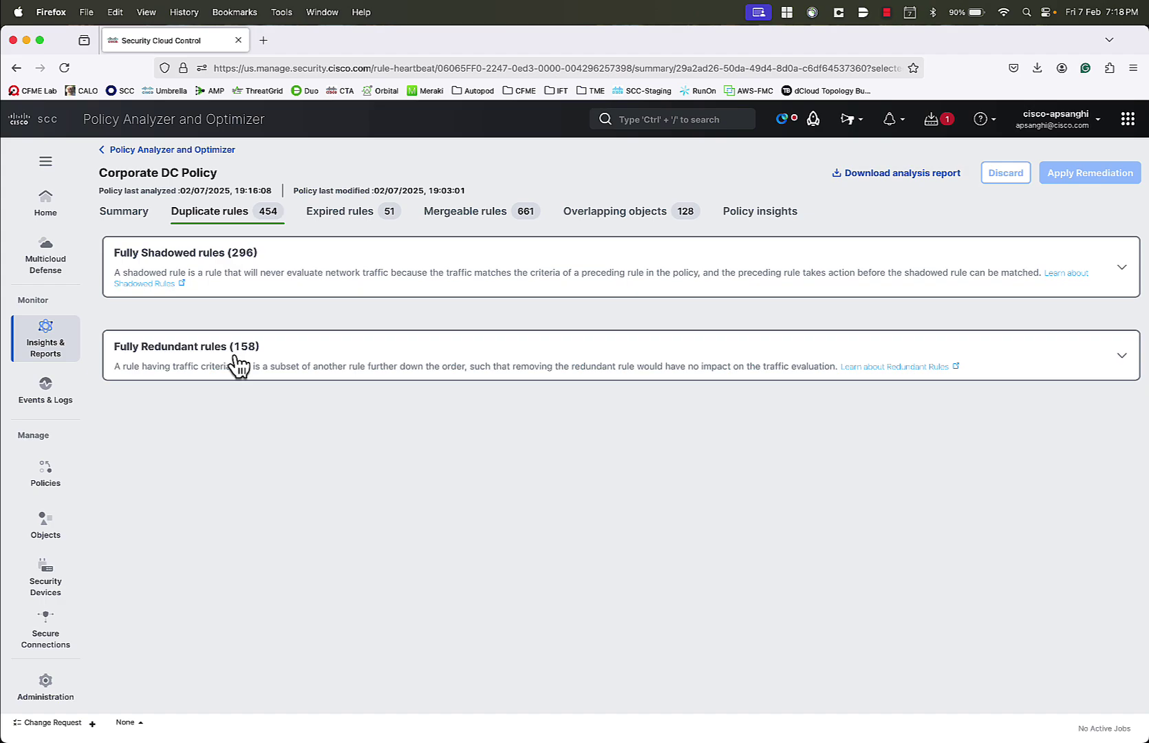
left_click(249, 288)
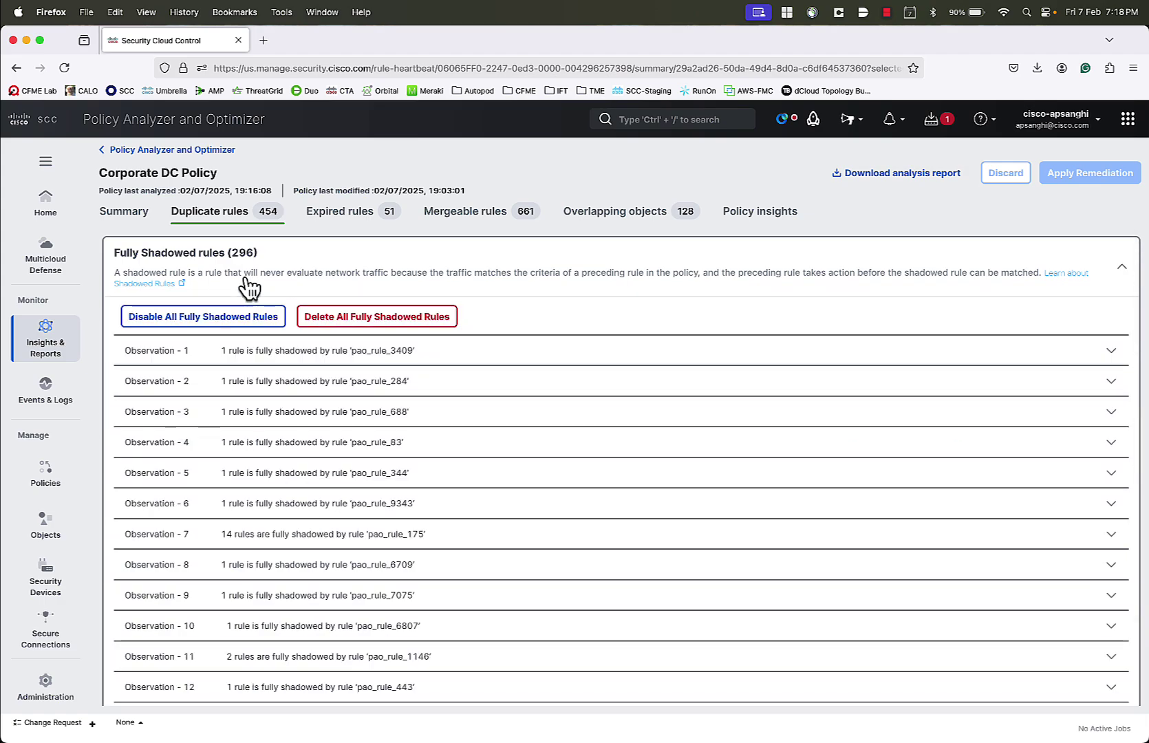
left_click(245, 362)
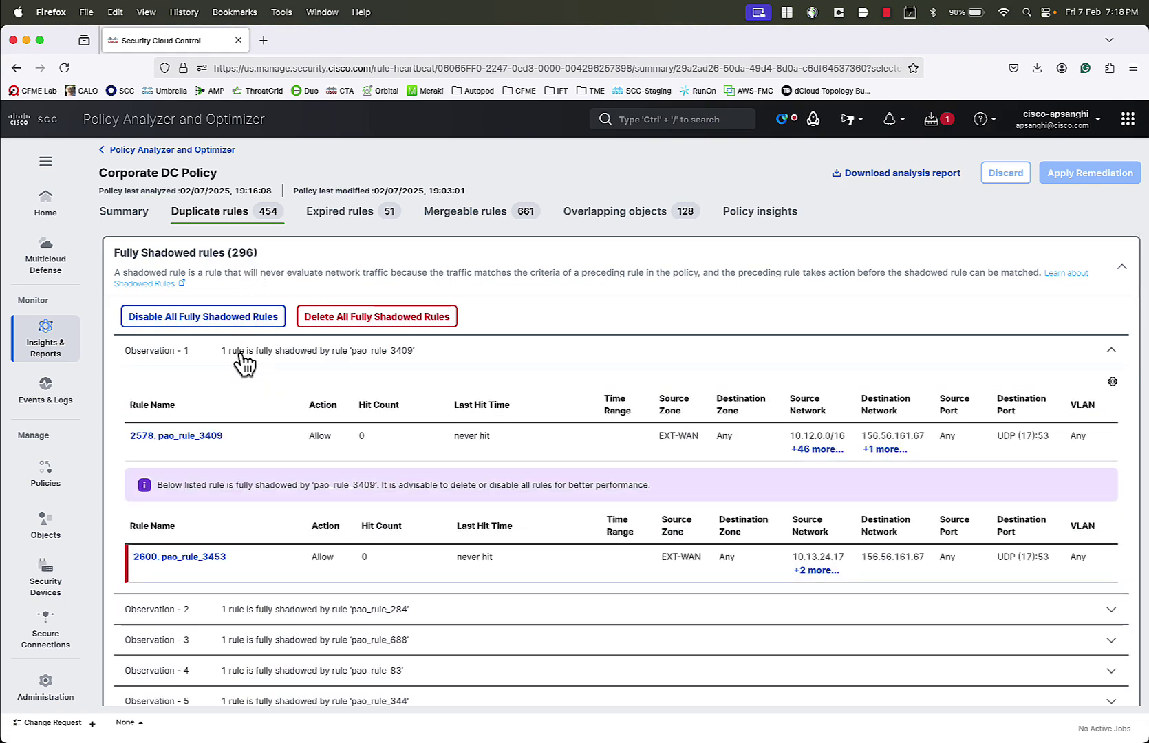
scroll(218, 509, "down", 1)
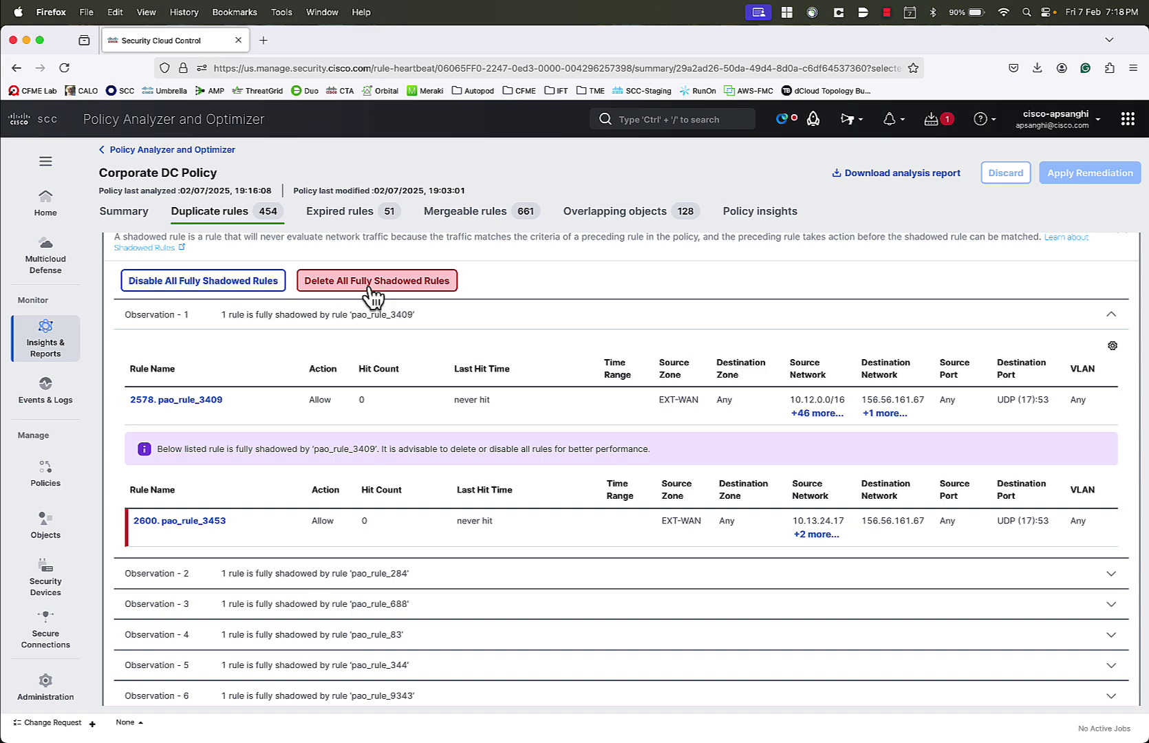
left_click(225, 289)
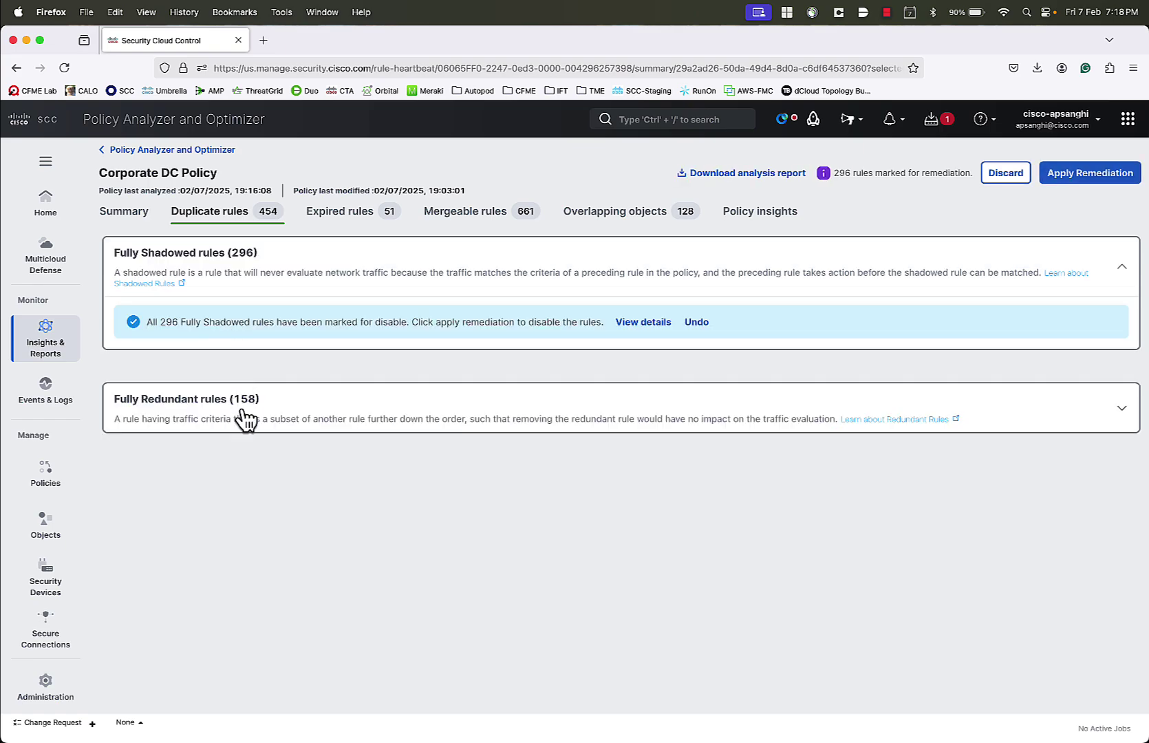
Step: Mark all 158 fully redundant rules for disabling
left_click(265, 430)
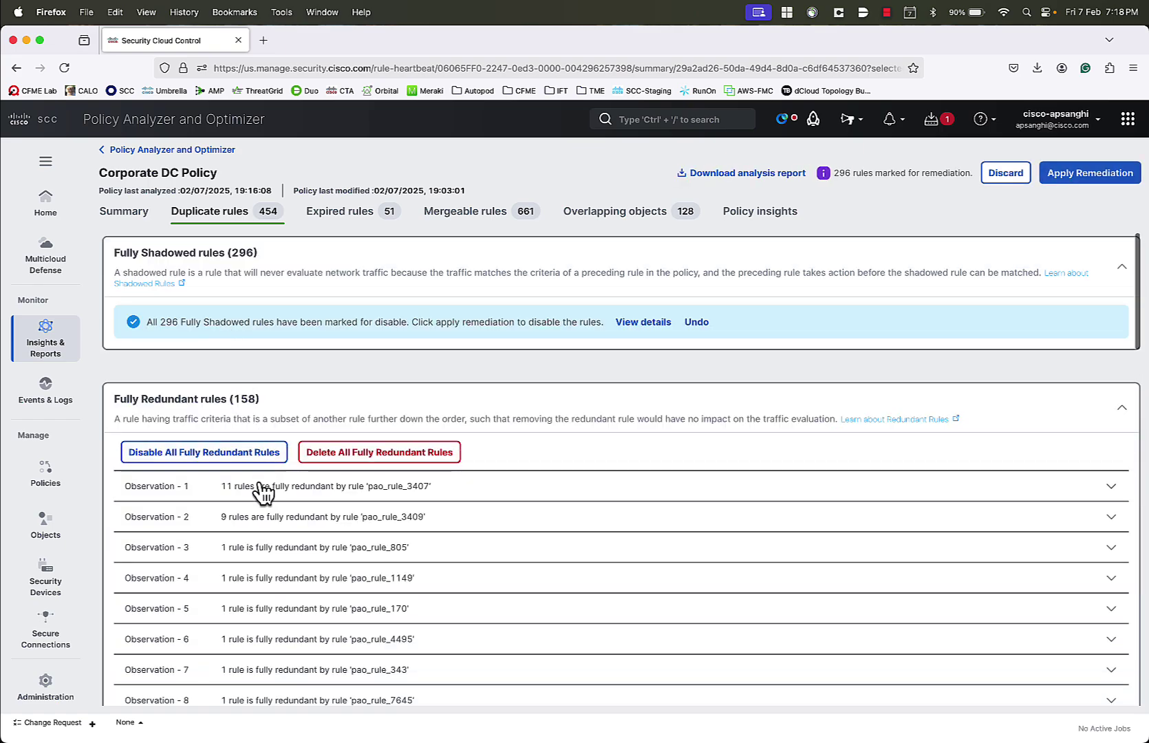
scroll(264, 516, "down", 2)
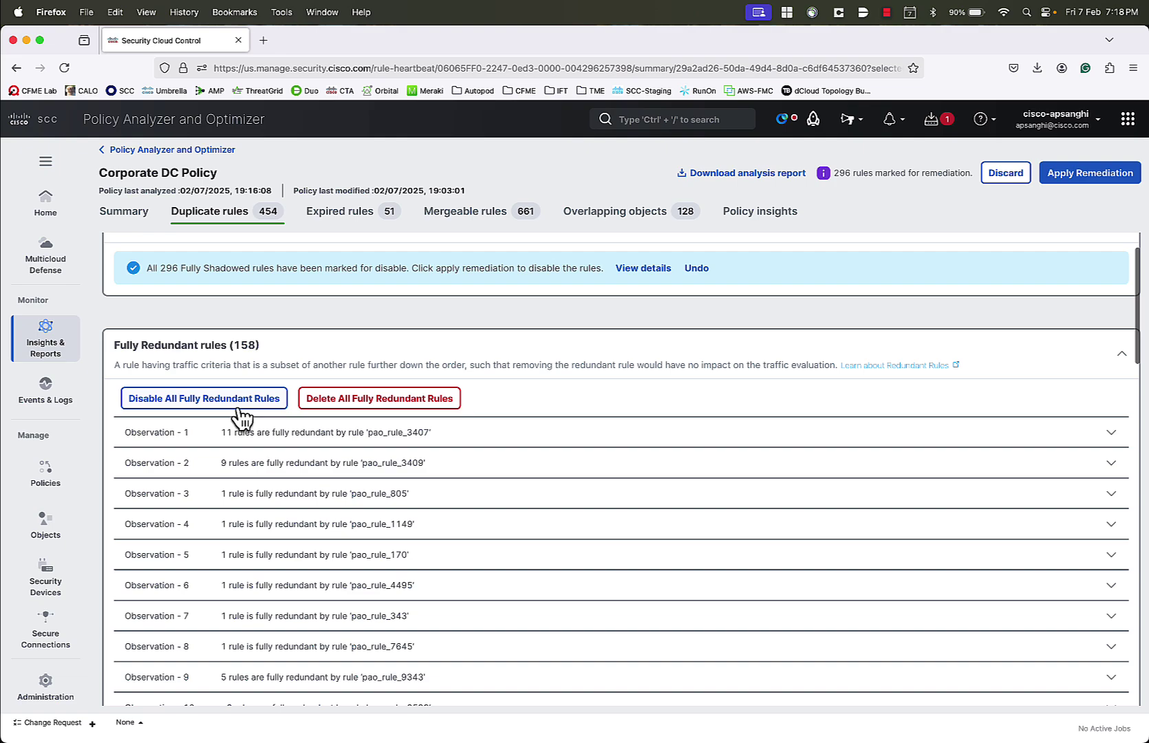
left_click(237, 405)
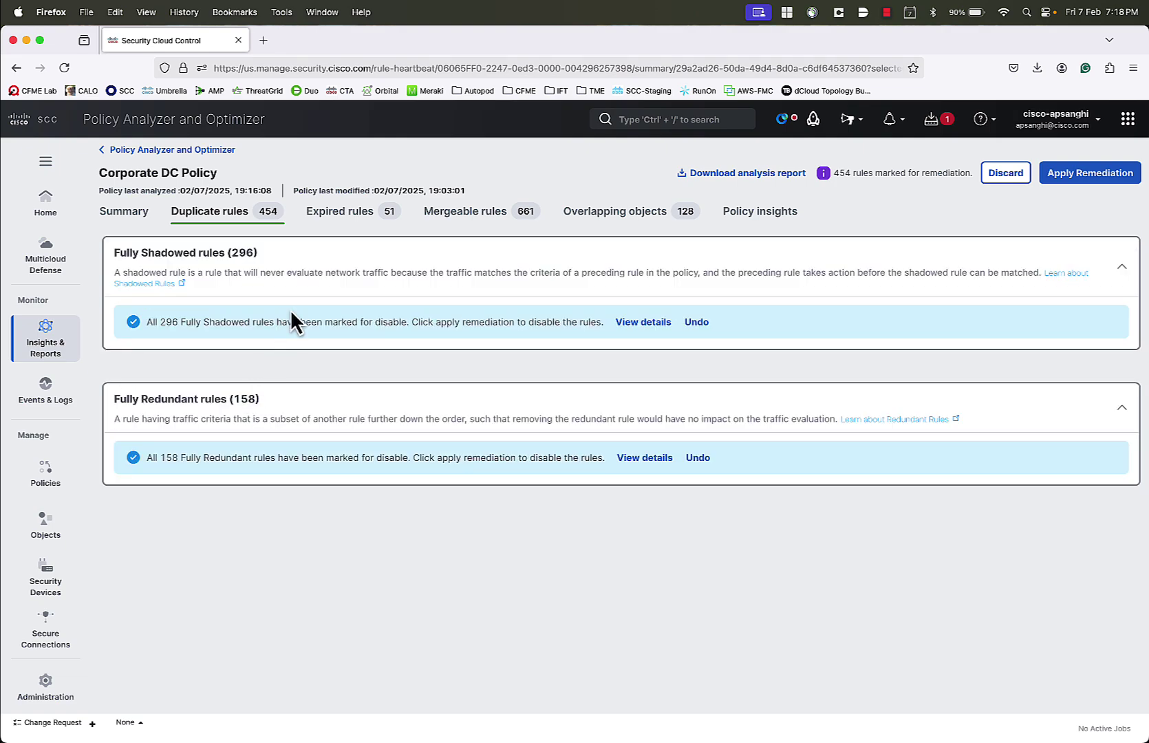
Step: Mark all 51 expired rules for deletion, then bring up the Mergeable rules findings
left_click(340, 212)
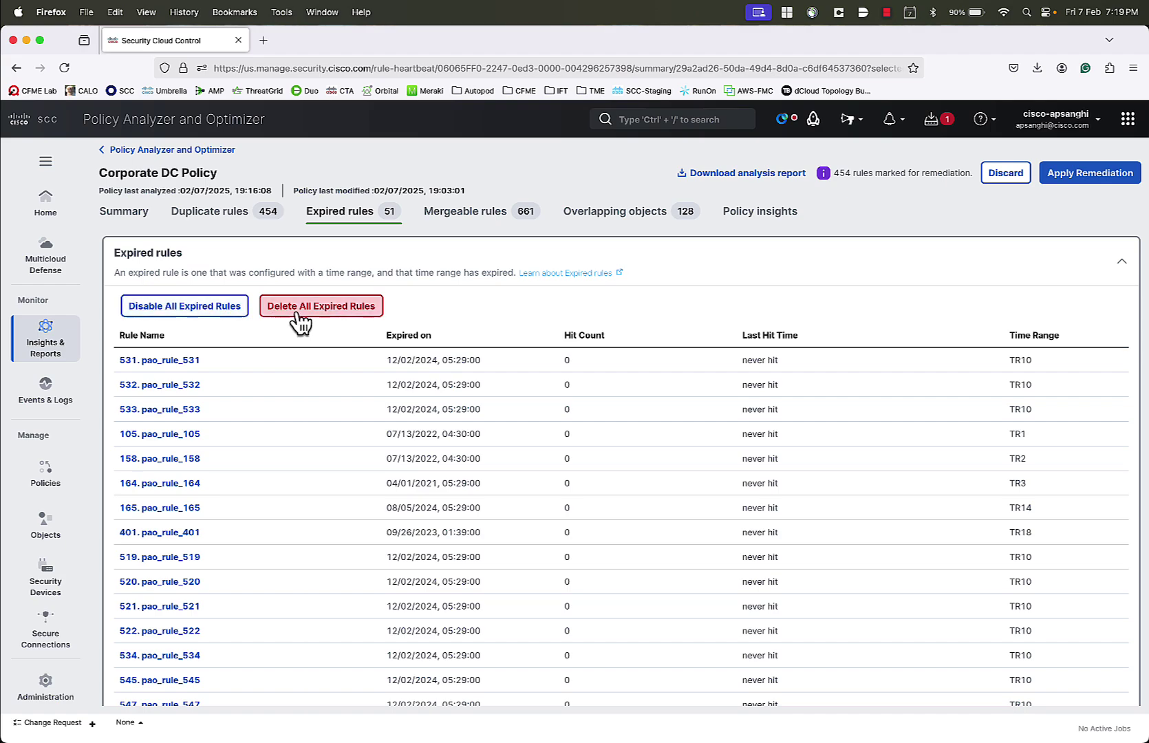
left_click(335, 313)
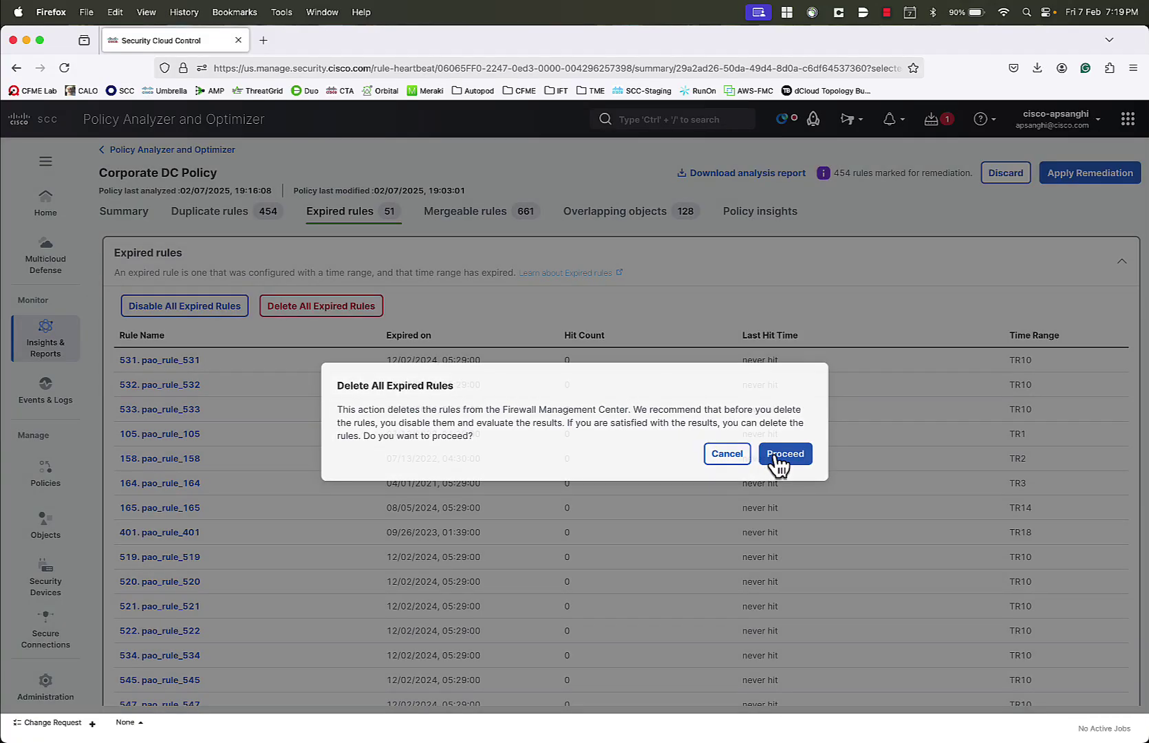
left_click(784, 455)
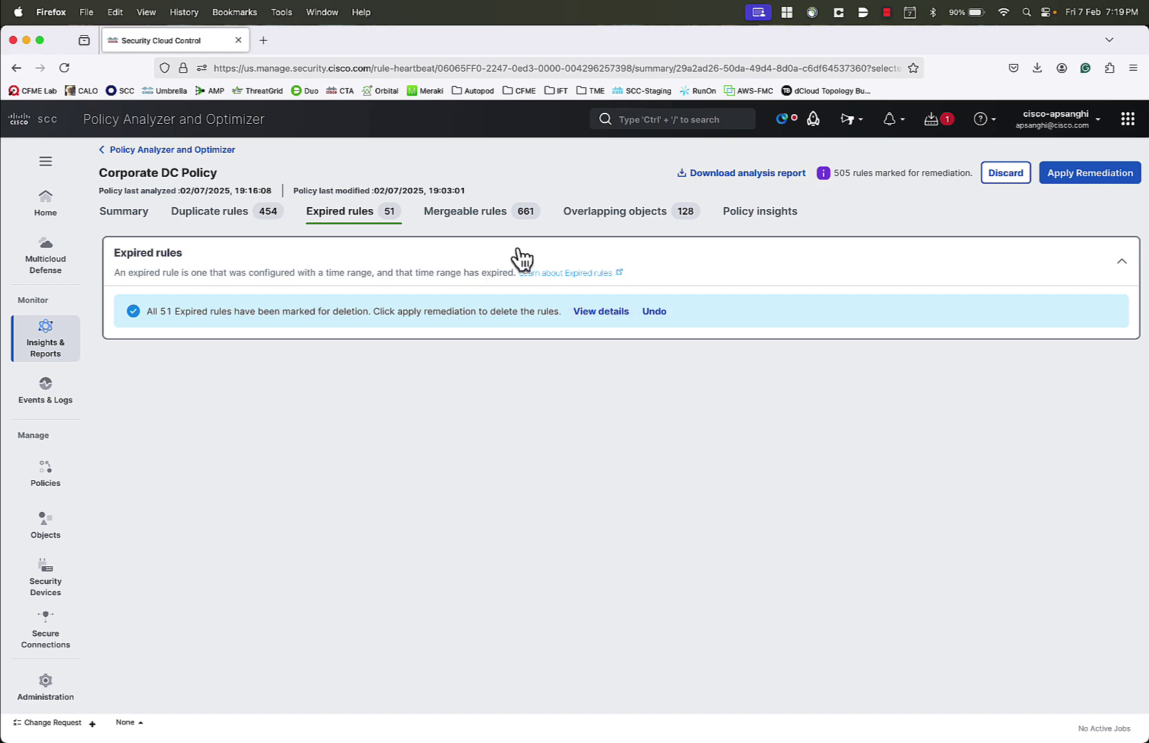
left_click(493, 227)
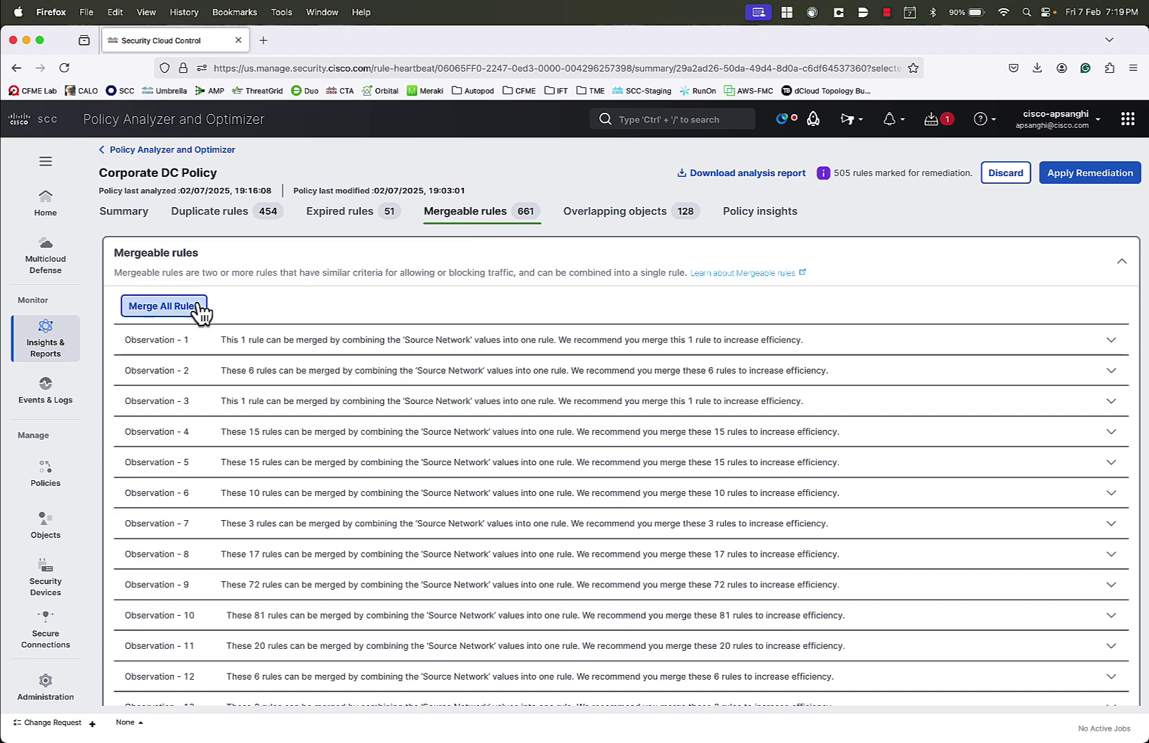
Step: Review Observation 1 and merge all 661 mergeable rules into 292 rules
left_click(165, 307)
left_click(199, 340)
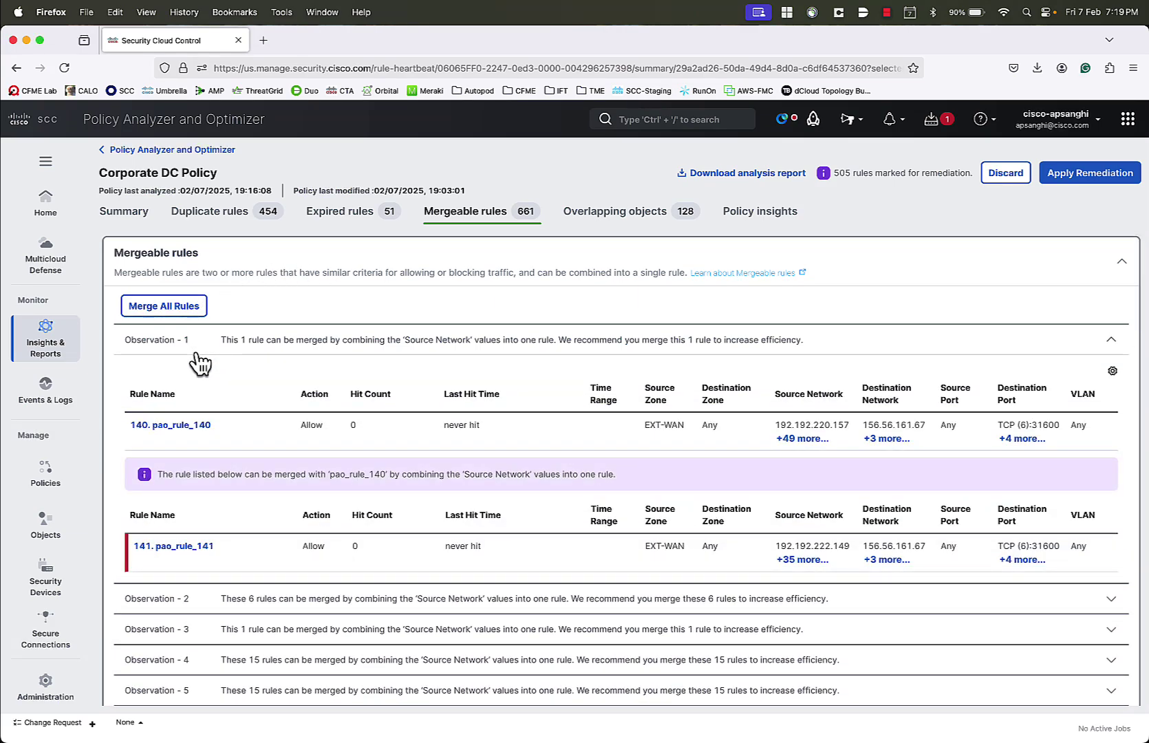
left_click(179, 309)
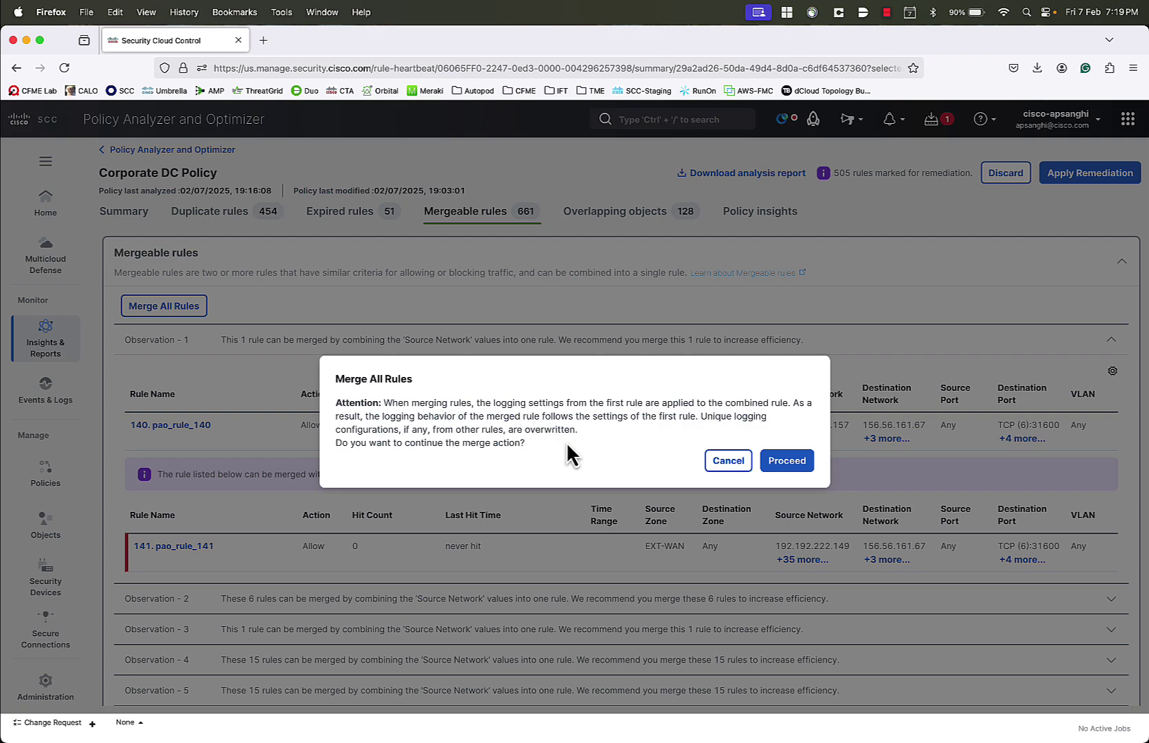
left_click(785, 462)
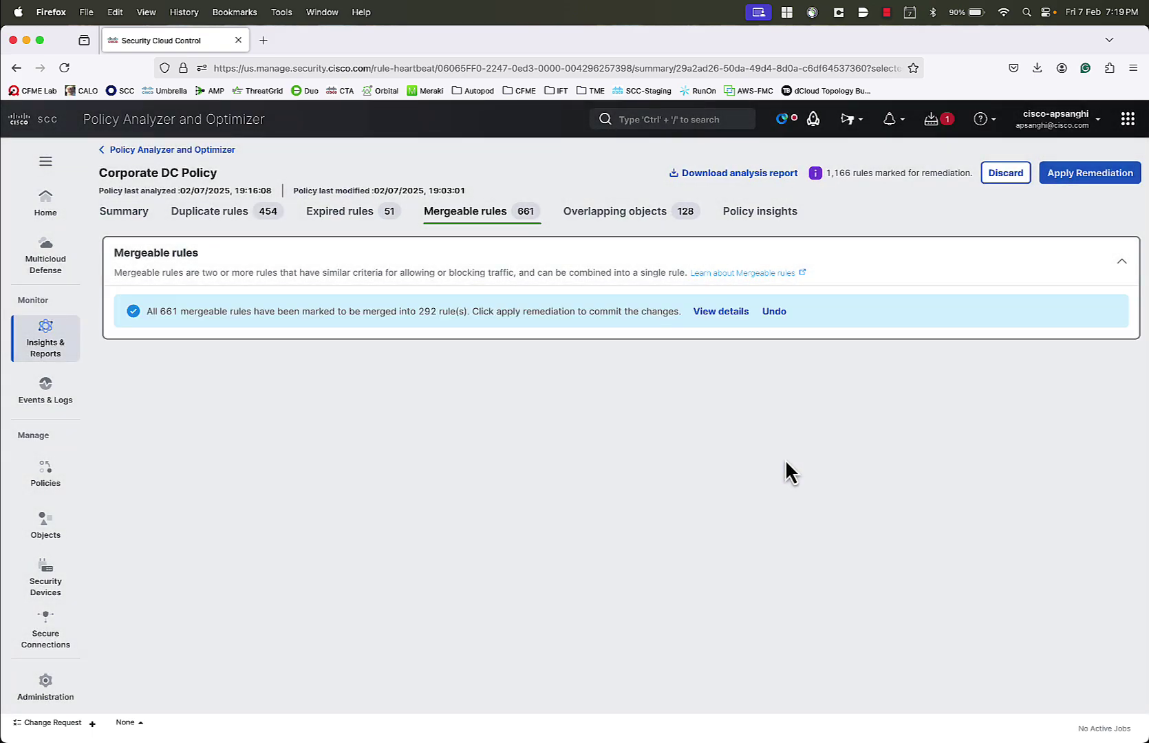
Step: Review the 111 fully and 17 partially overlapped objects on the Overlapping objects tab
left_click(651, 224)
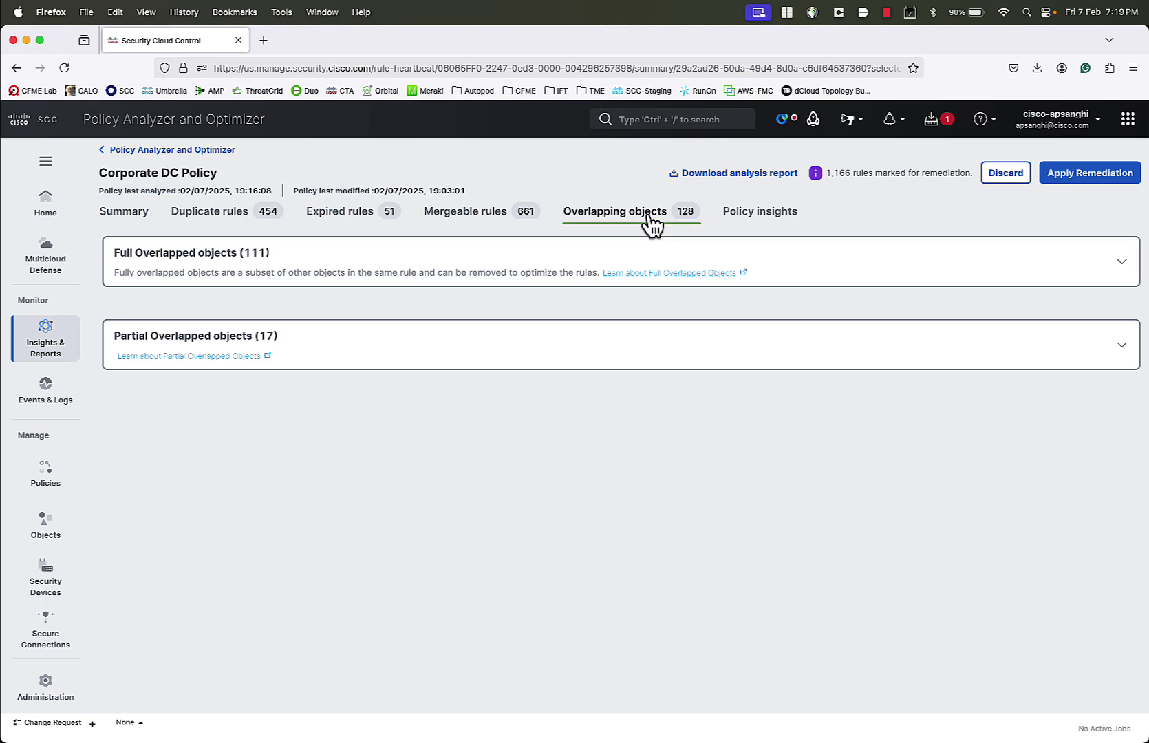
left_click(213, 275)
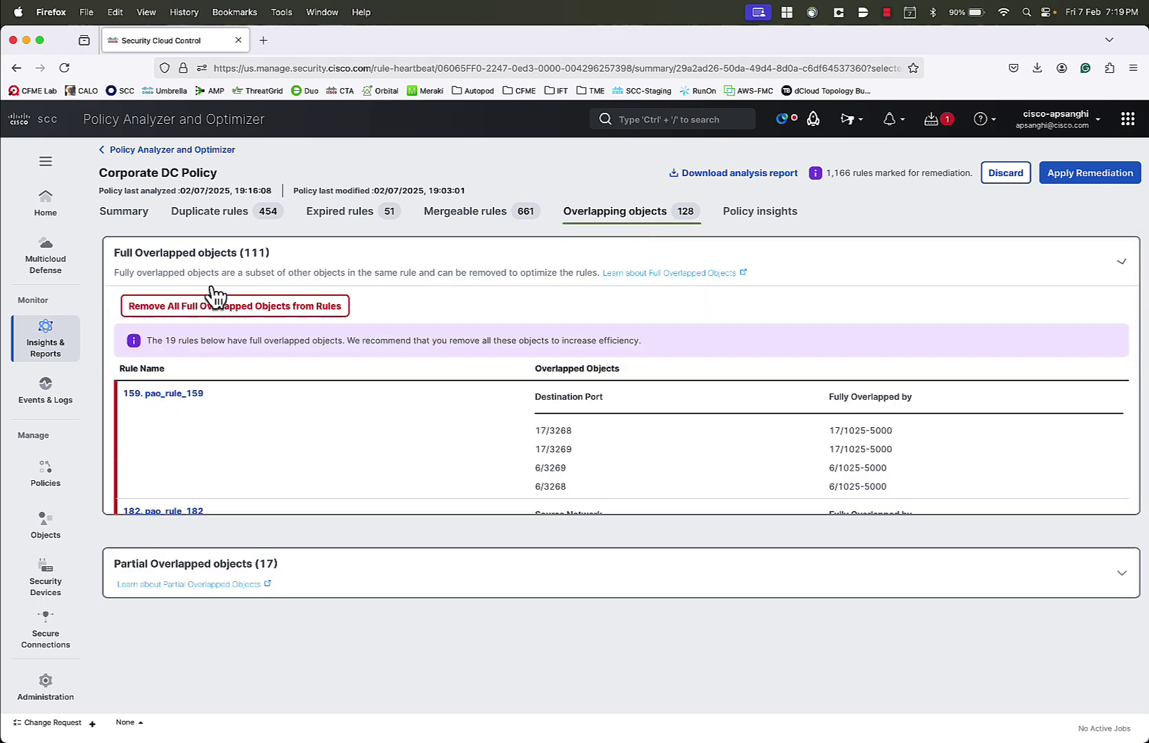
left_click(212, 284)
left_click(209, 343)
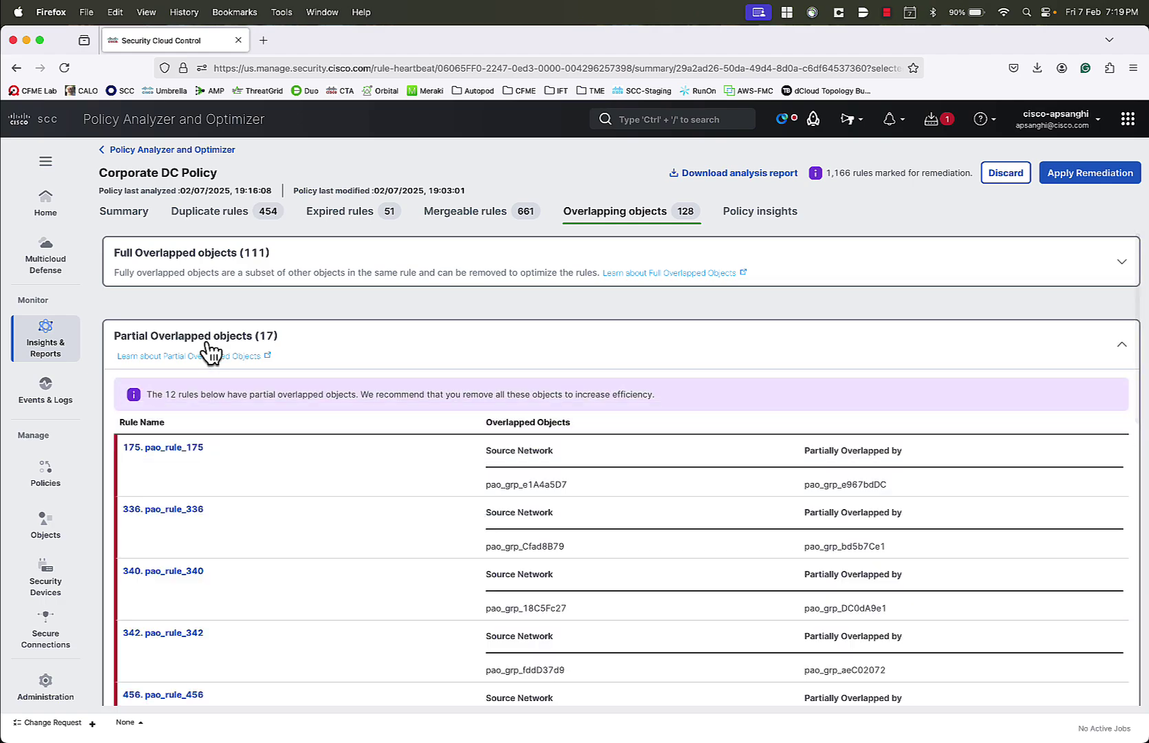
left_click(209, 344)
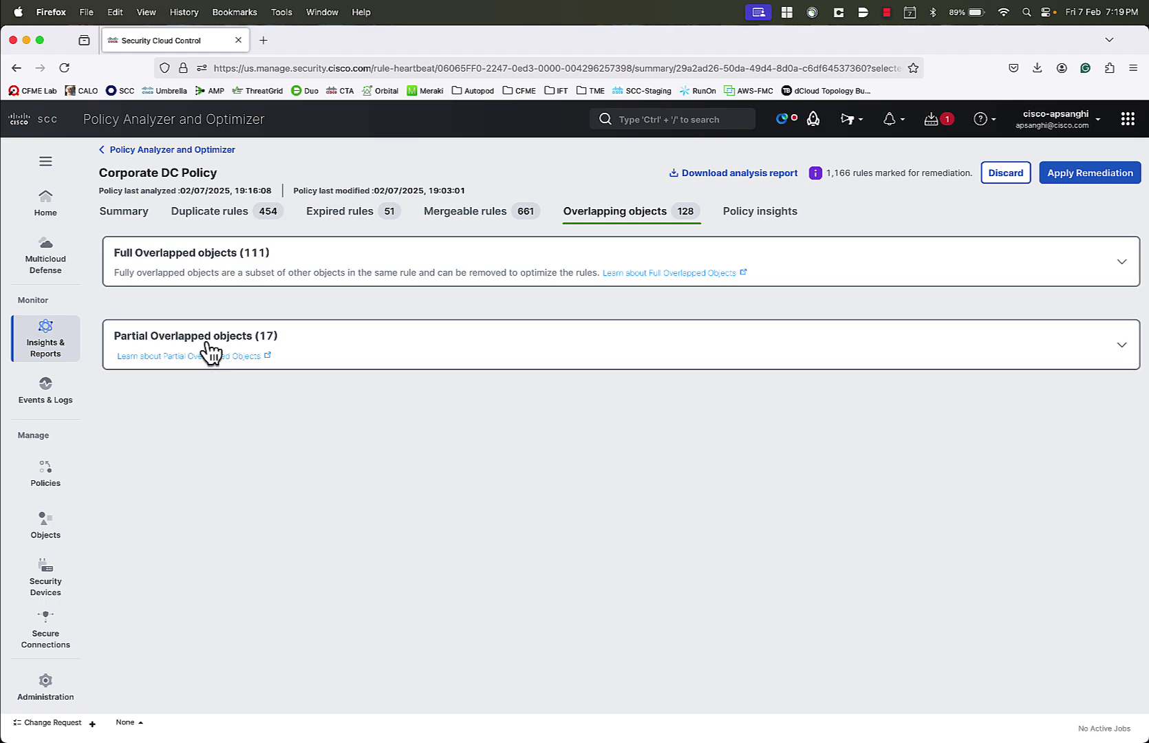
left_click(213, 275)
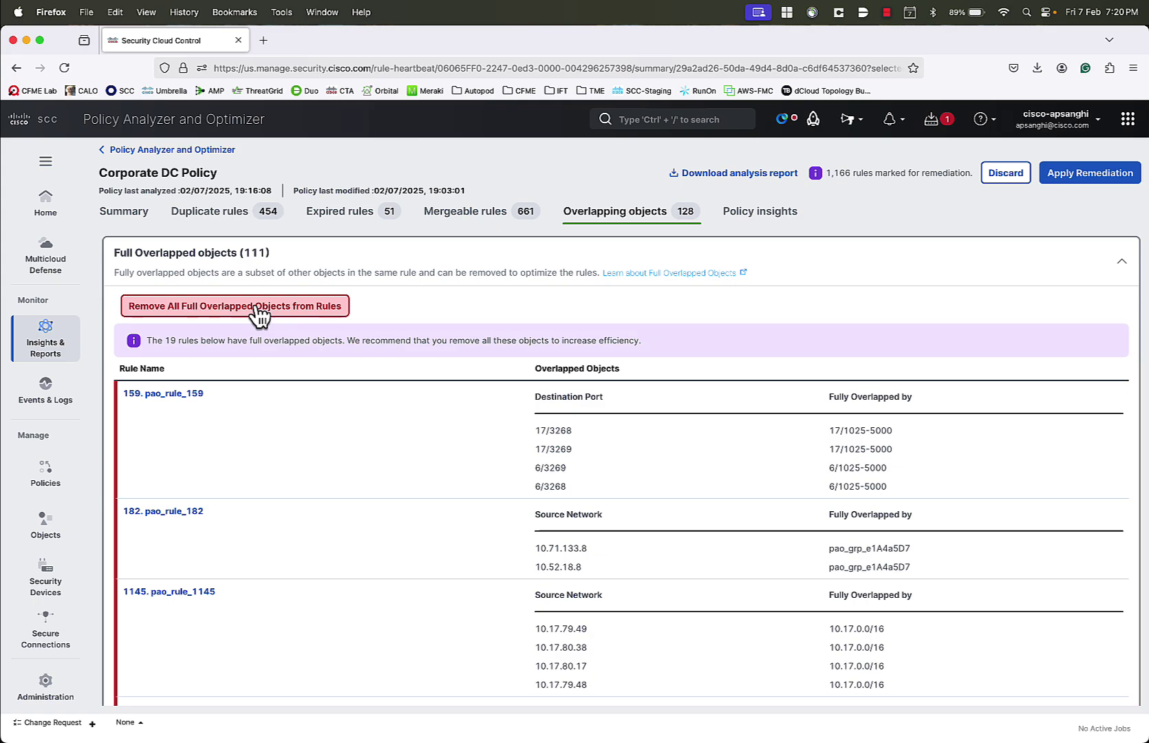
left_click(282, 278)
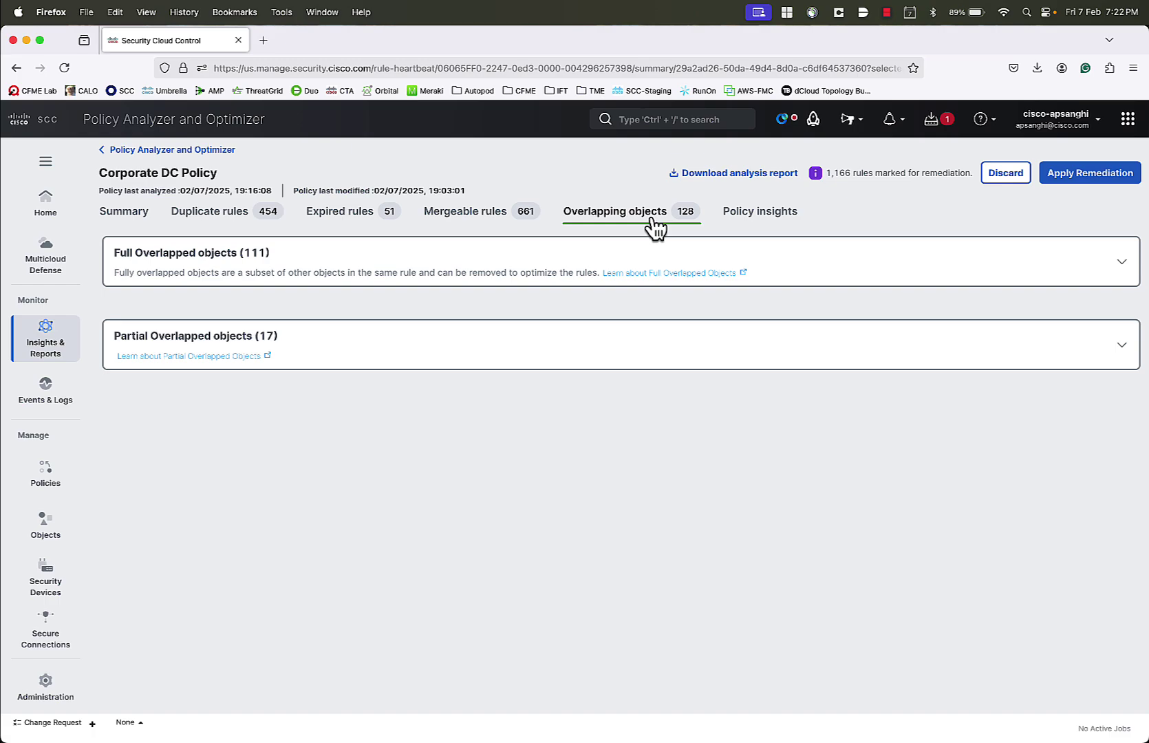
Step: Filter Policy insights to Allow action and Never hit rules, then scroll the results table
left_click(757, 222)
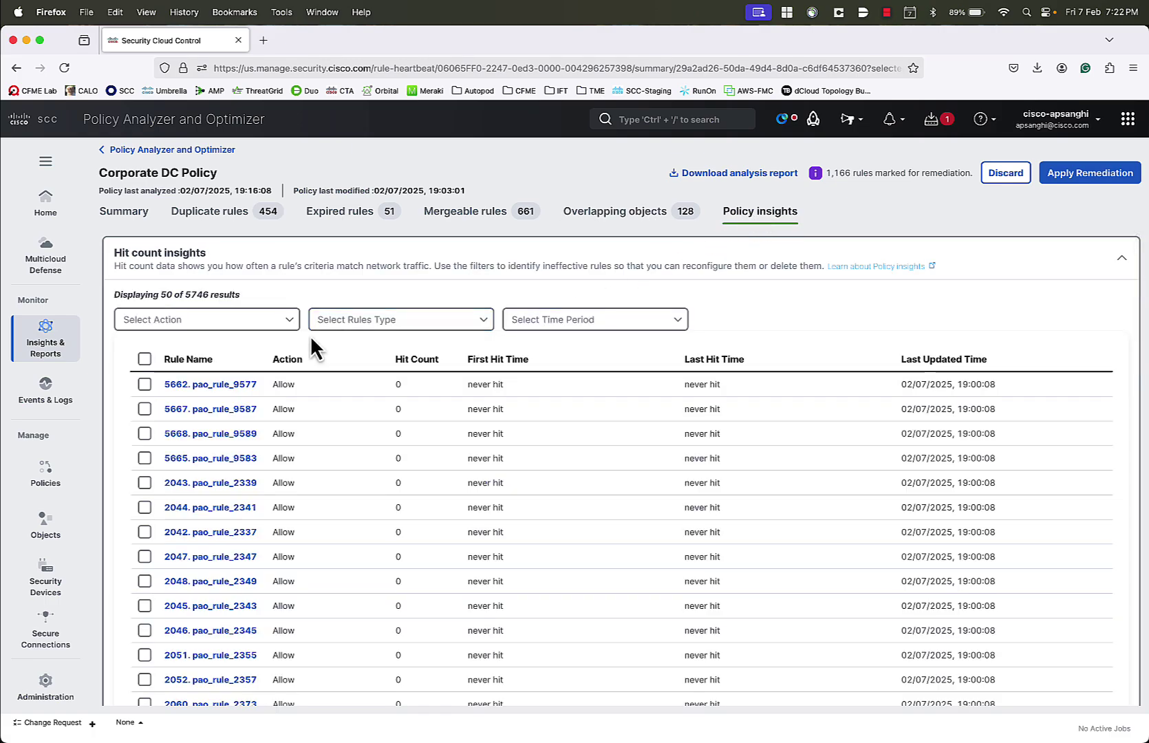
left_click(288, 325)
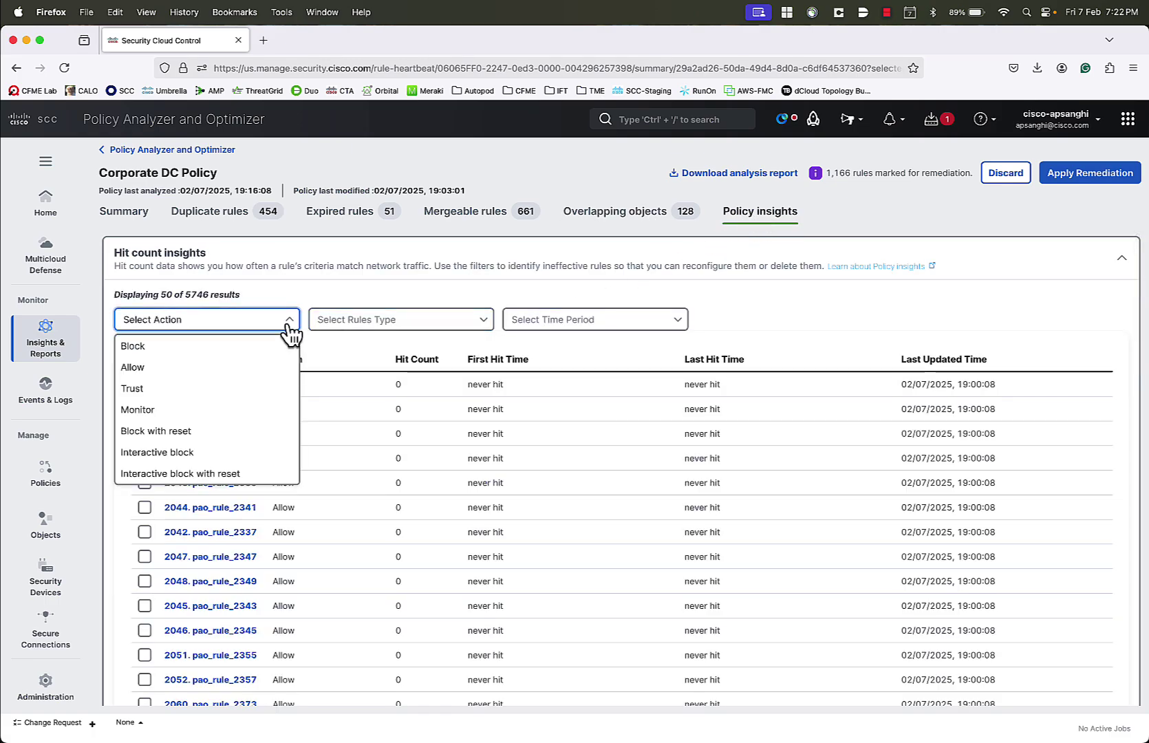
left_click(269, 373)
left_click(482, 325)
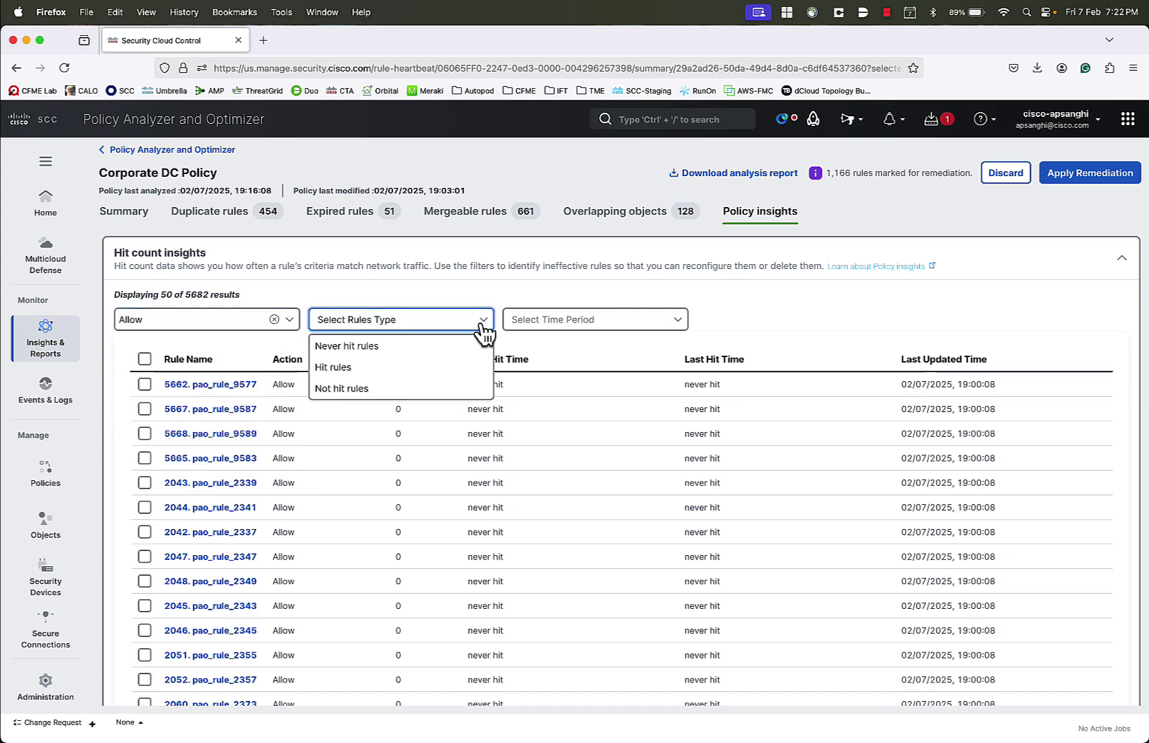
left_click(425, 350)
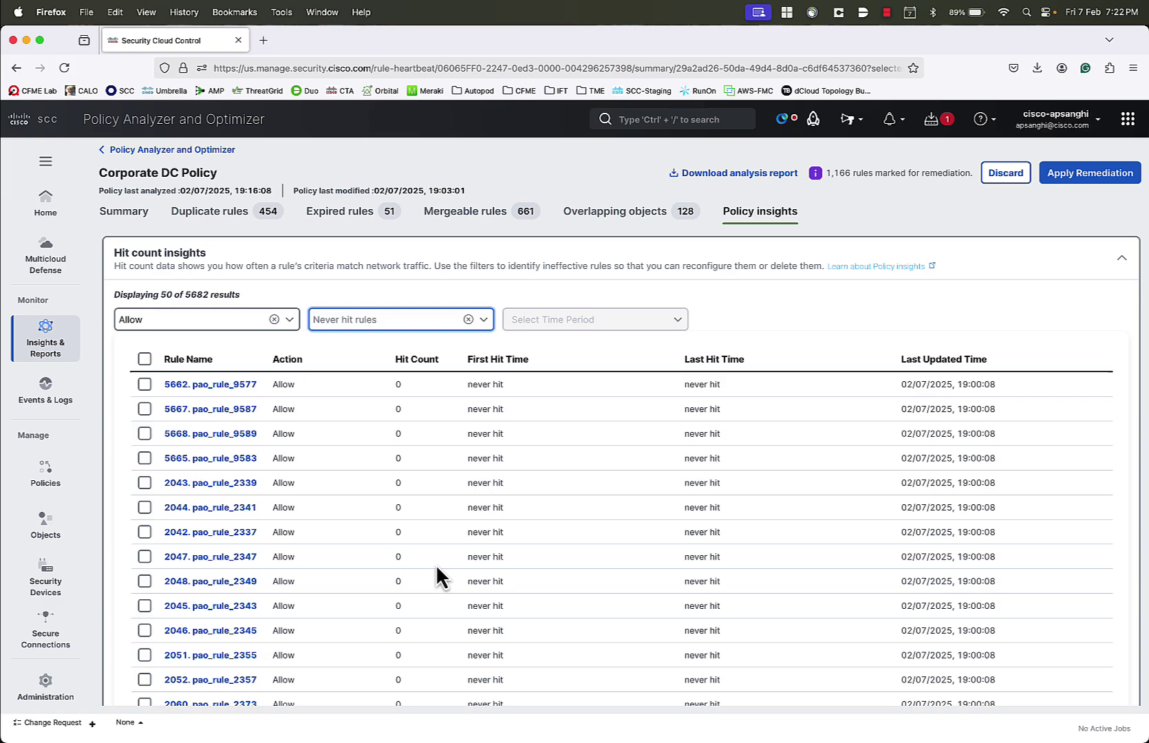
scroll(436, 565, "down", 5)
scroll(436, 565, "down", 13)
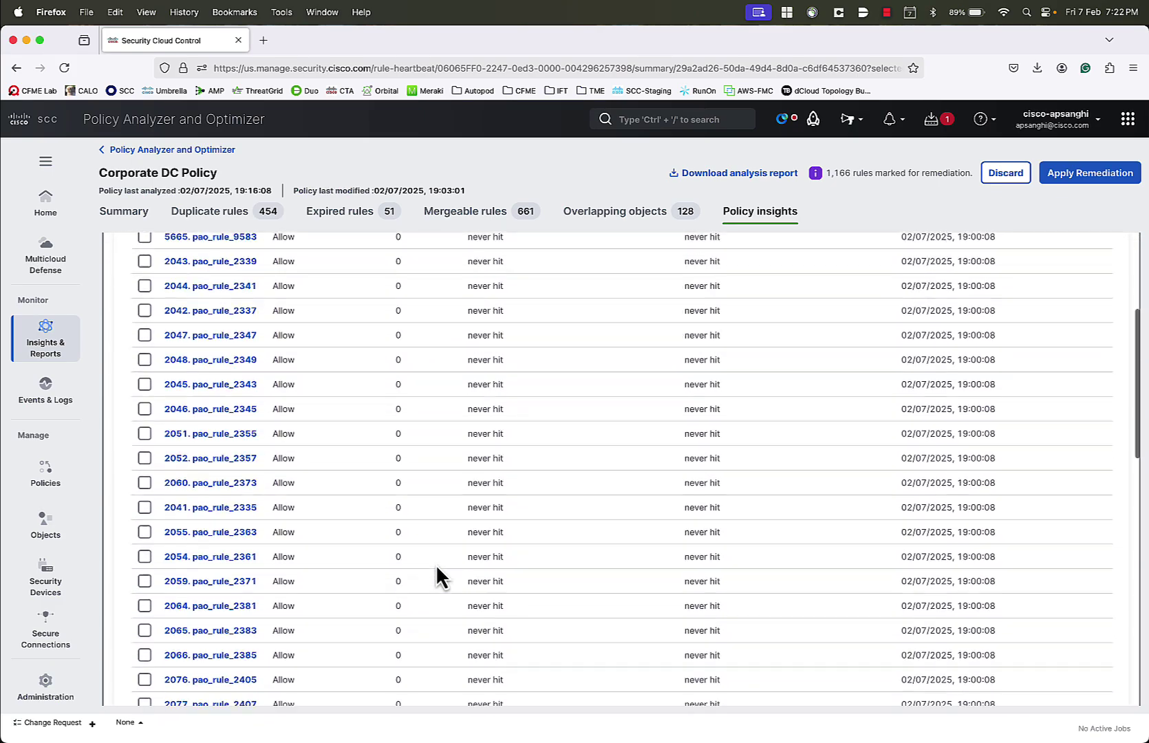
scroll(435, 565, "up", 18)
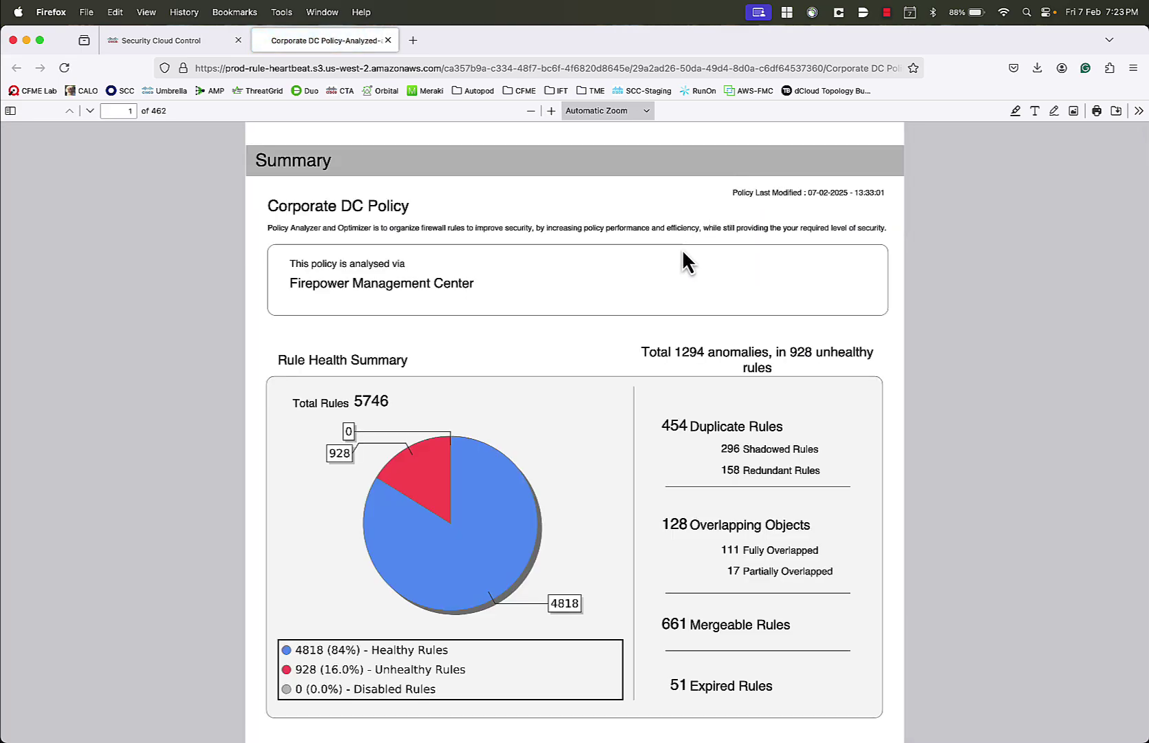
Step: Scroll the PDF report through the Summary and Duplicate Rule sections, then return to the top
scroll(643, 544, "down", 3)
scroll(645, 549, "down", 15)
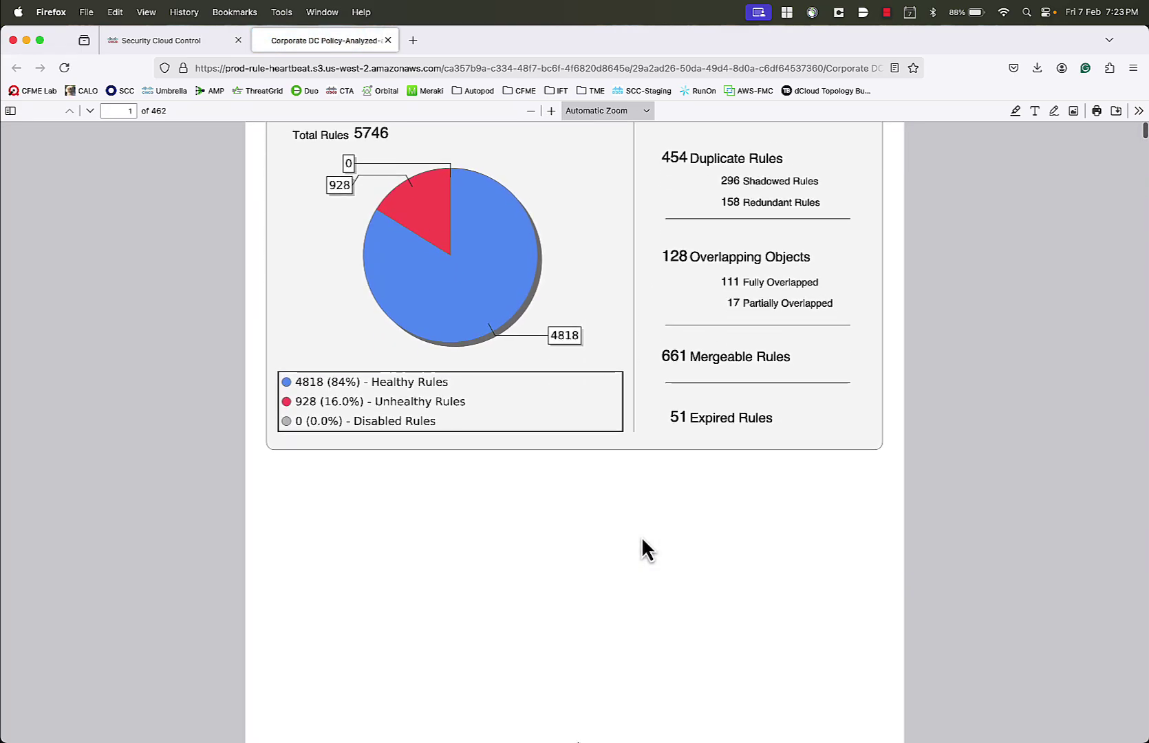
scroll(646, 548, "down", 20)
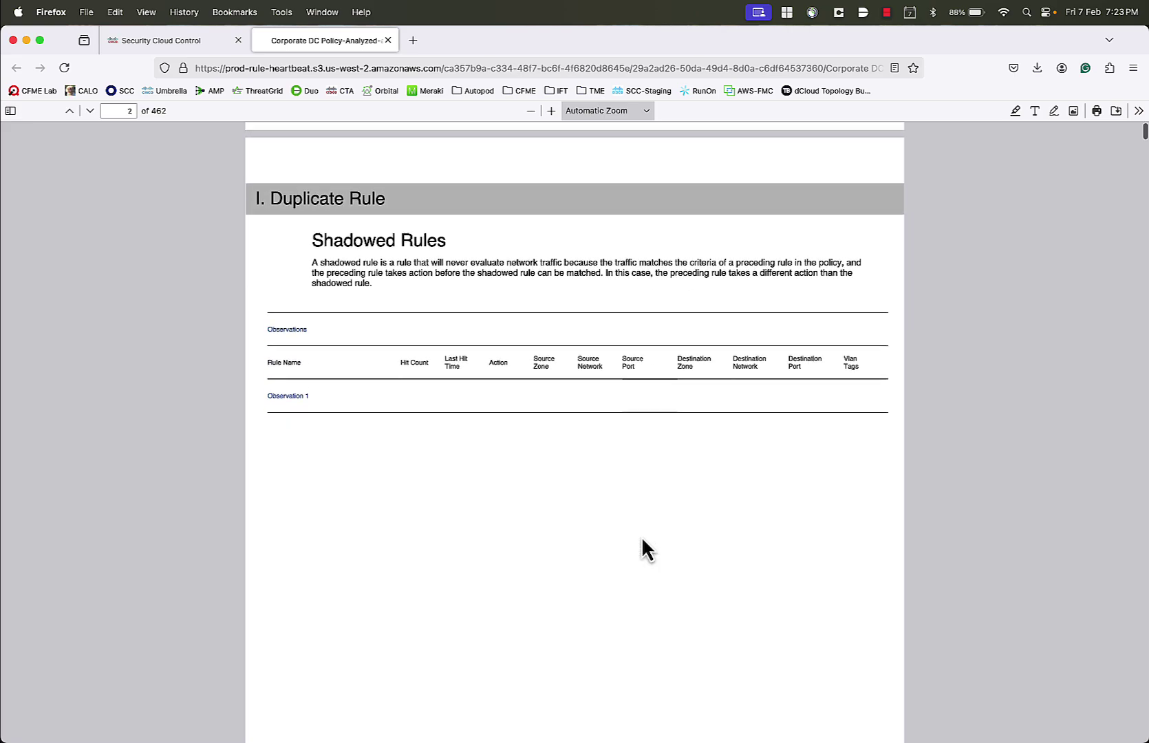
scroll(645, 549, "down", 15)
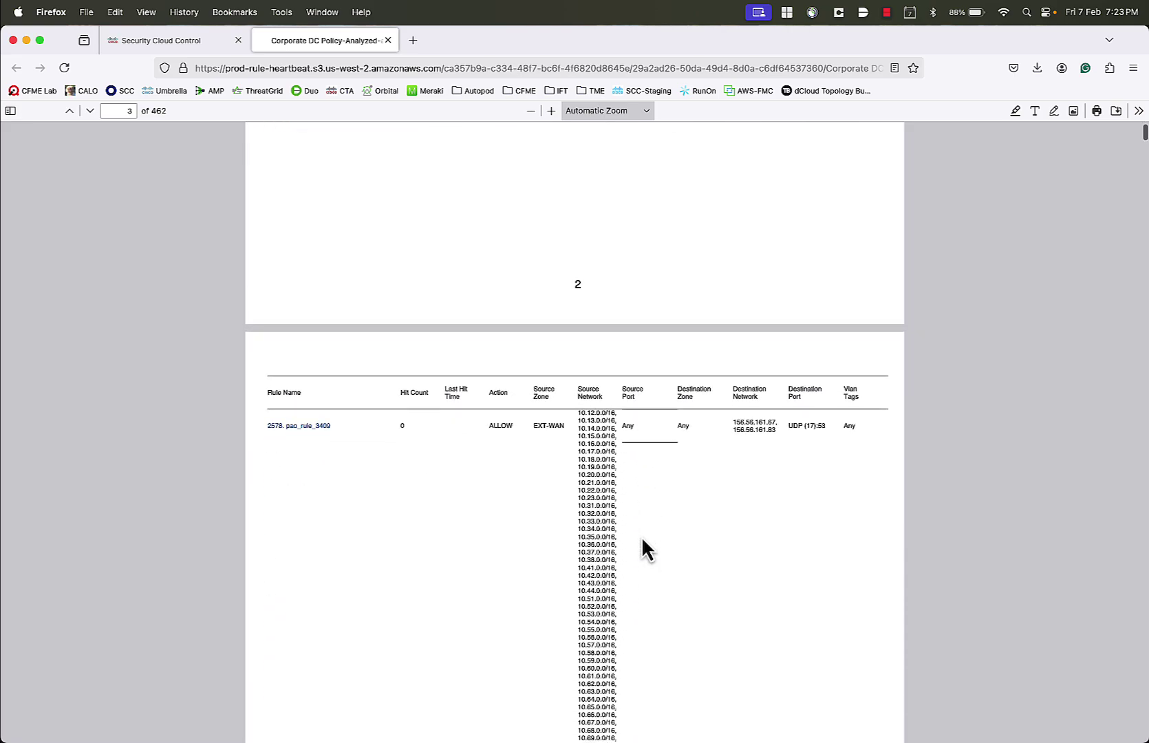
key("Home")
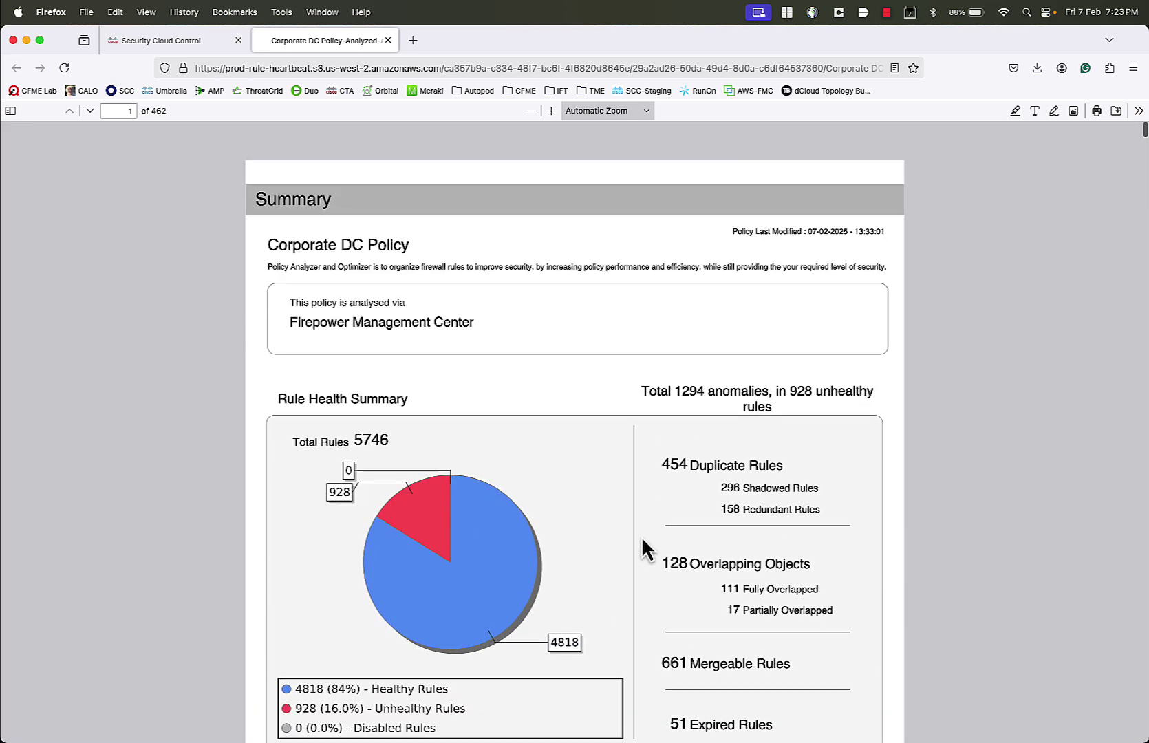
Step: Apply and confirm the marked remediations to Corporate DC Policy in Security Cloud Control
left_click(186, 50)
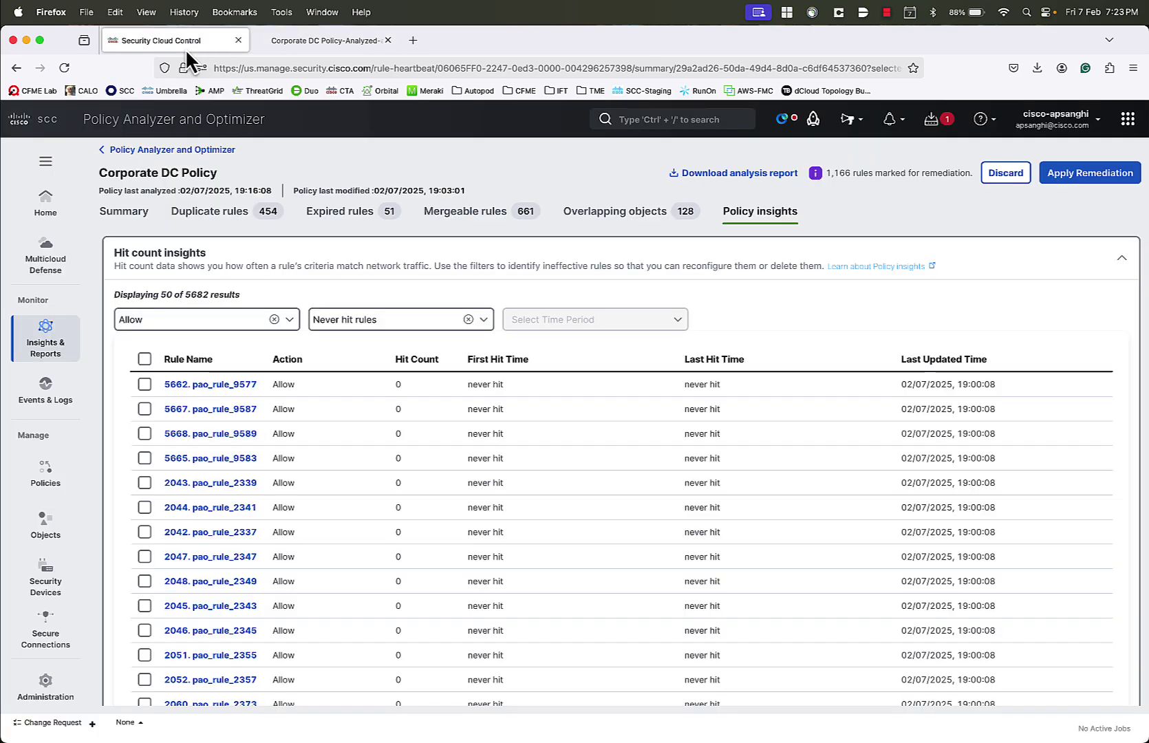
left_click(1070, 180)
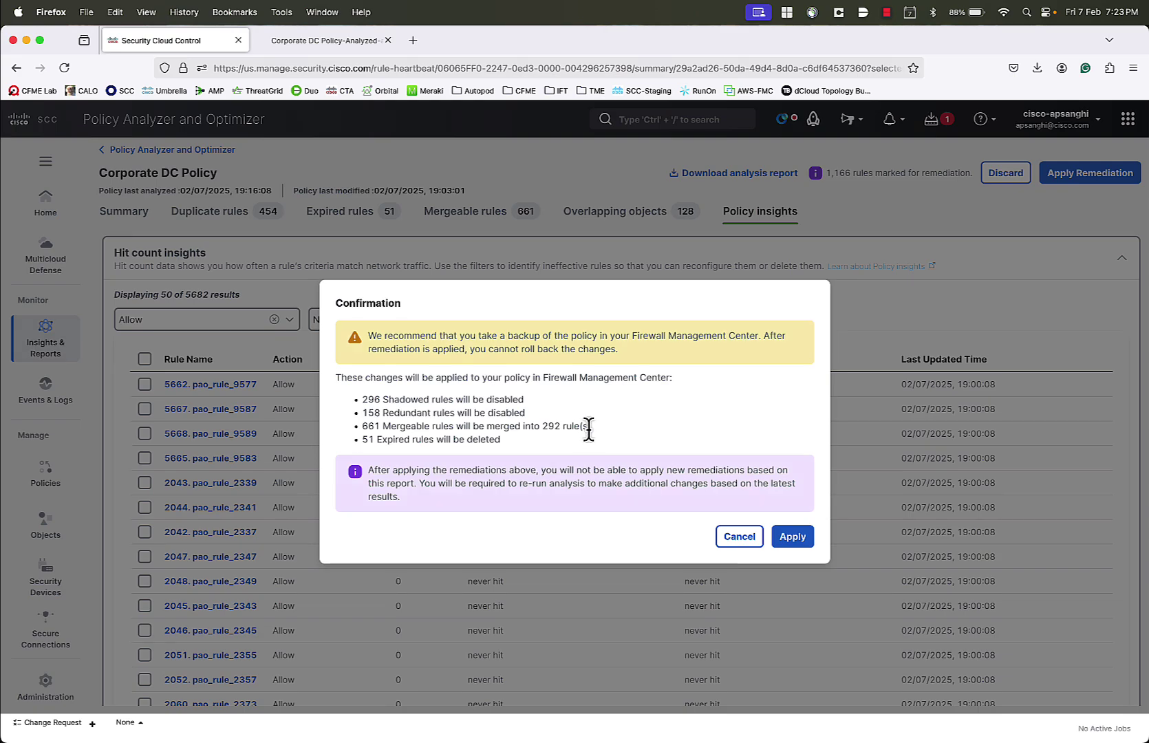
left_click(793, 538)
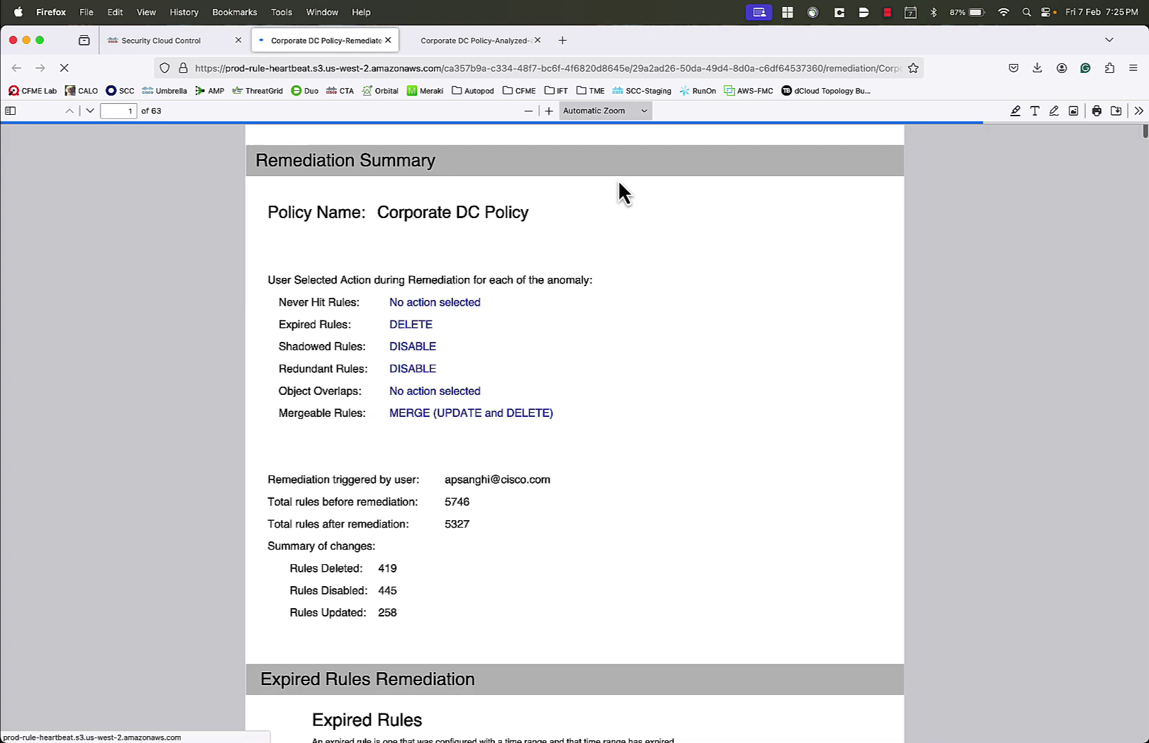
Step: Scroll the report's Remediation Summary (5746 to 5327 rules) and Expired Rules pages, then back up
scroll(598, 434, "down", 5)
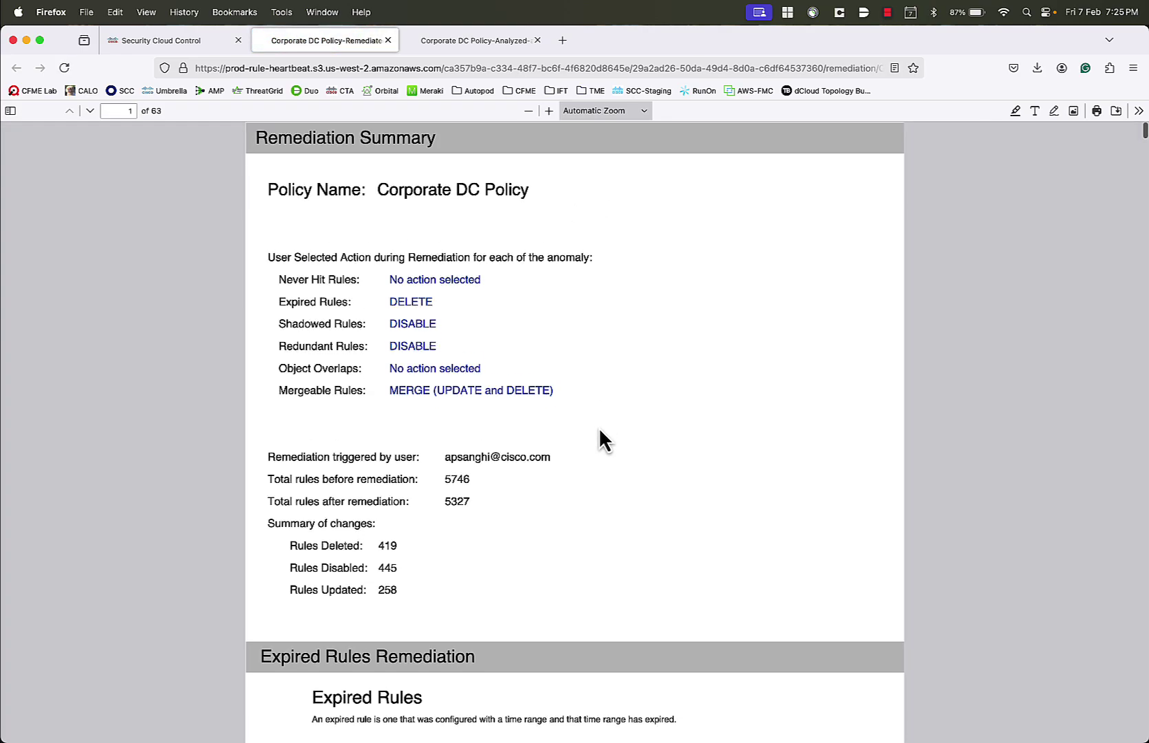
scroll(599, 433, "down", 4)
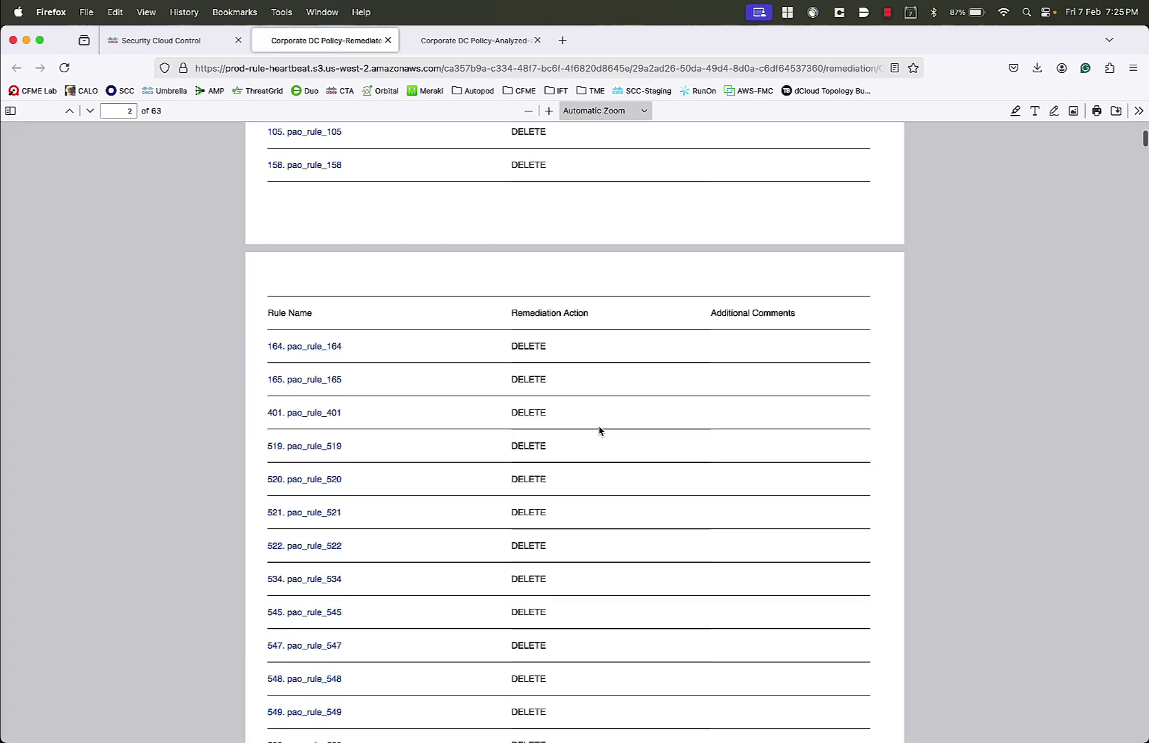
scroll(600, 431, "up", 15)
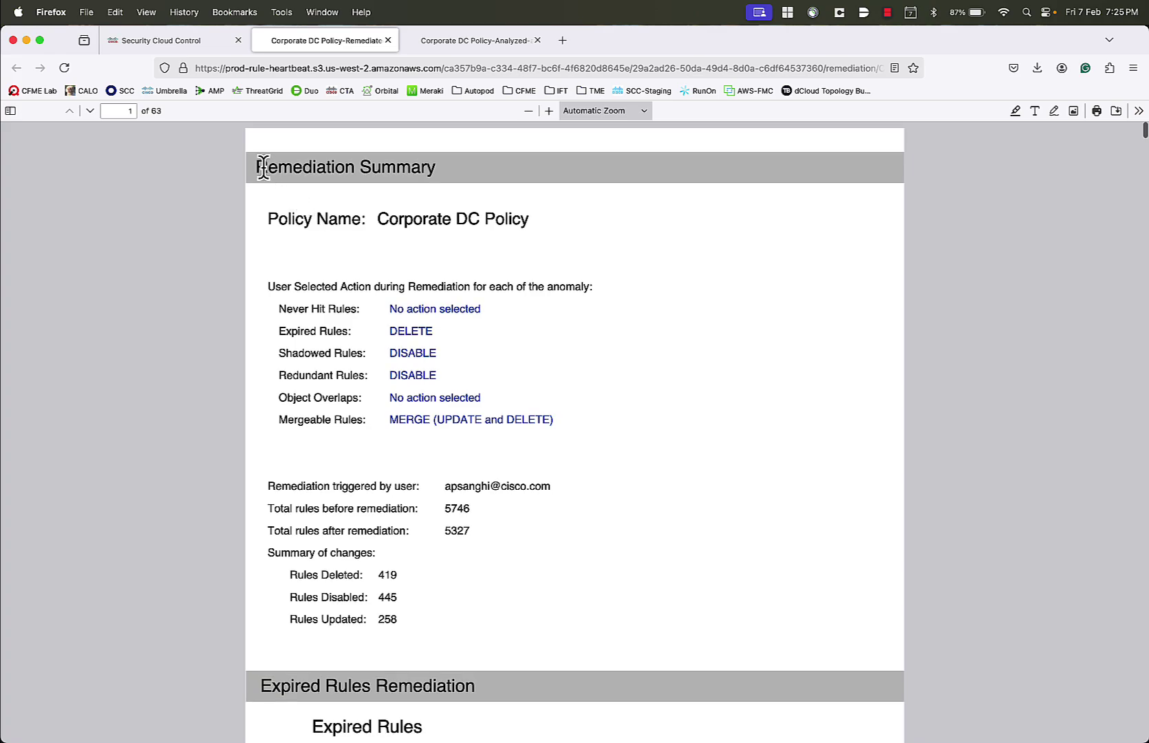
Step: Return to the Policy Analyzer and Optimizer list and select Corporate DC Policy to see remediation Completed
left_click(184, 40)
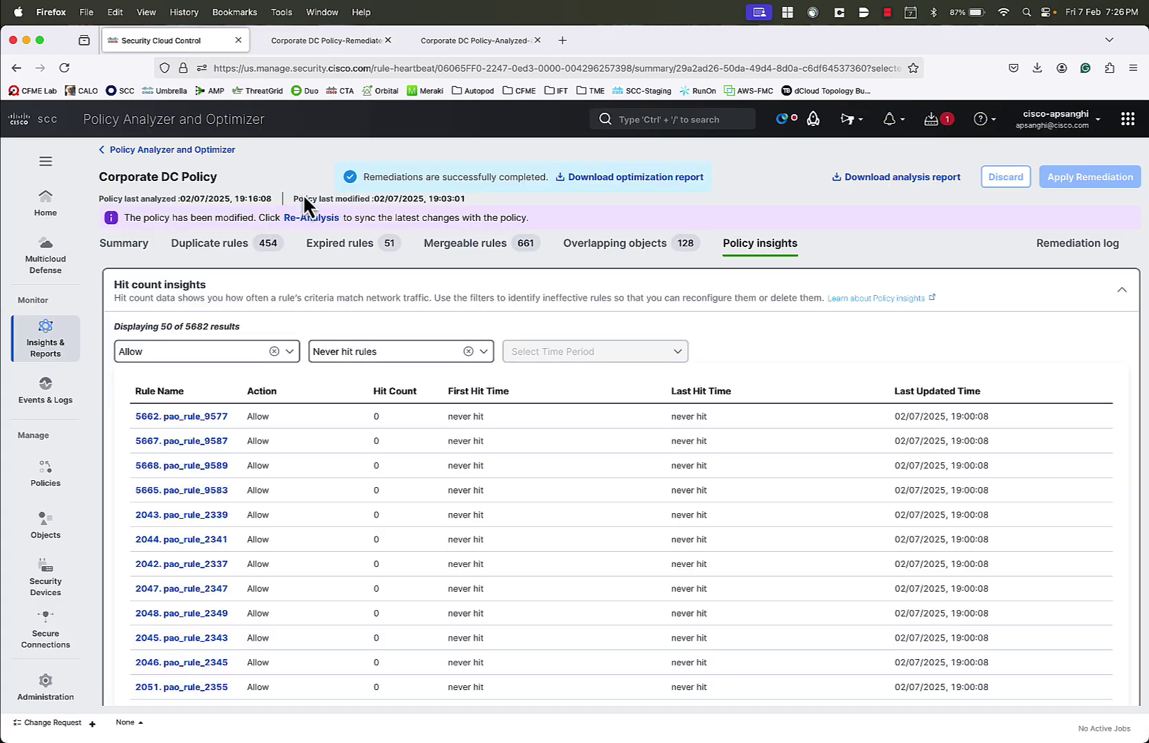
left_click(196, 150)
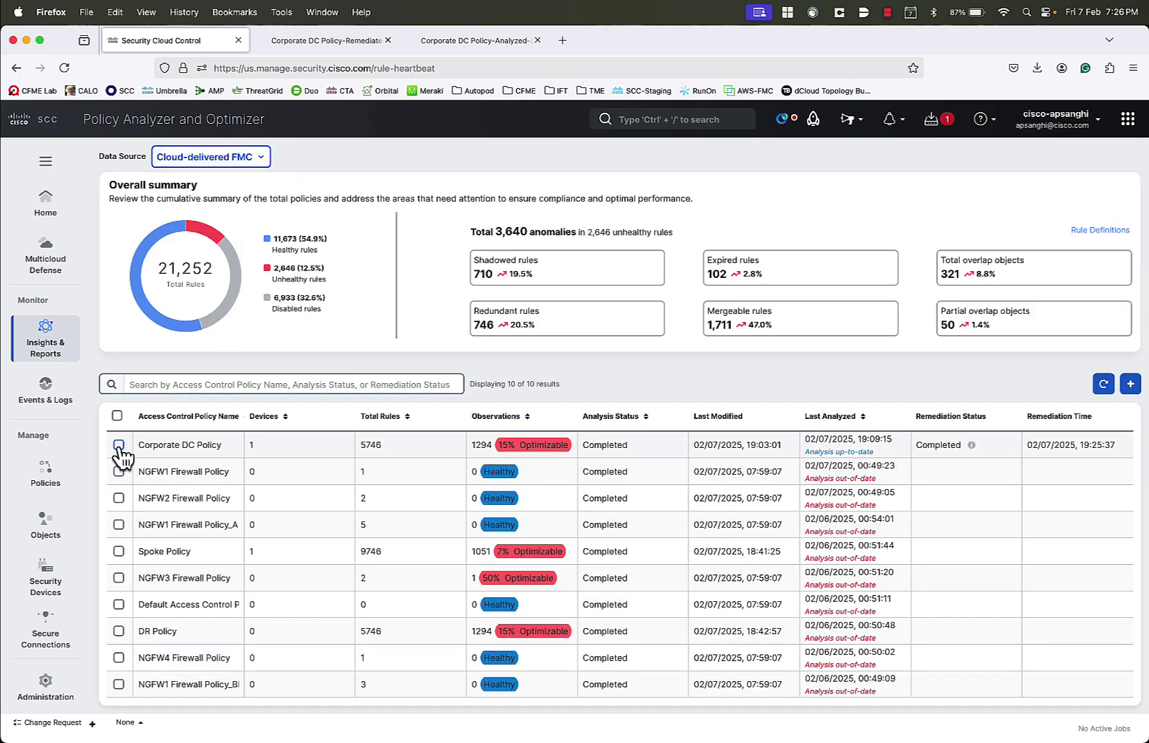
left_click(119, 445)
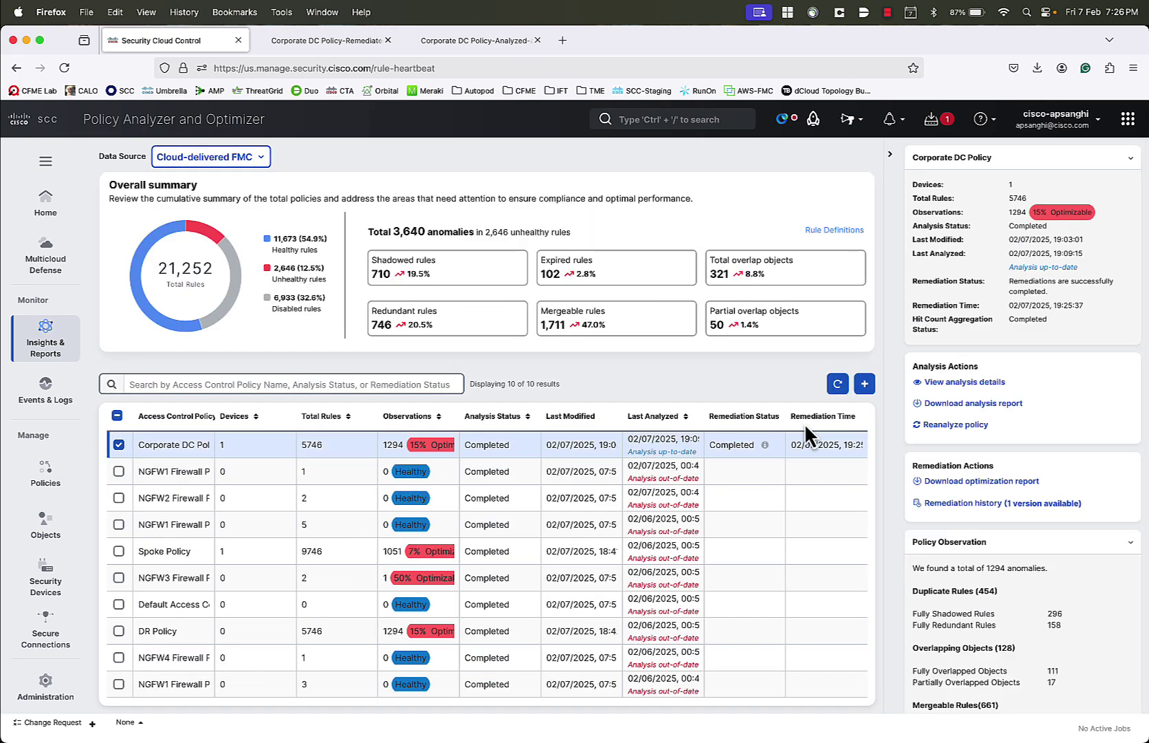